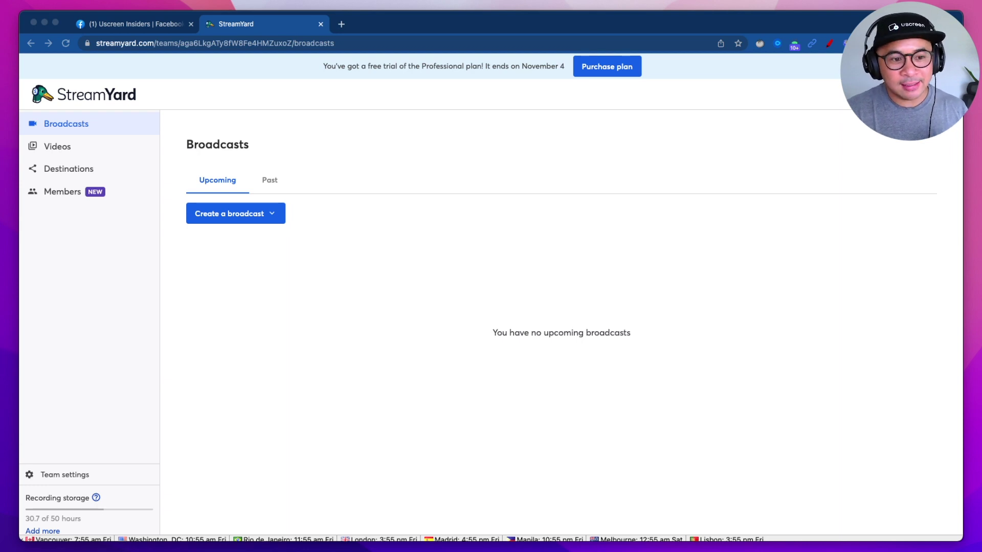
# - Start a new StreamYard broadcast and pick the Uscreen Insiders Facebook group as its destination
pyautogui.click(397, 272)
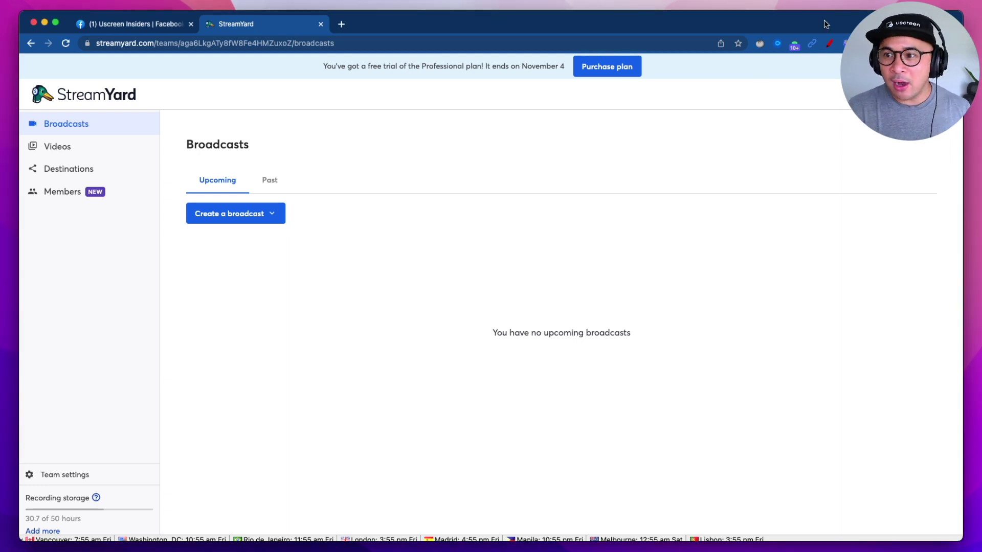
pyautogui.click(831, 46)
pyautogui.moveTo(300, 194)
pyautogui.mouseDown()
pyautogui.moveTo(161, 195)
pyautogui.moveTo(281, 244)
pyautogui.moveTo(322, 199)
pyautogui.moveTo(286, 192)
pyautogui.mouseUp()
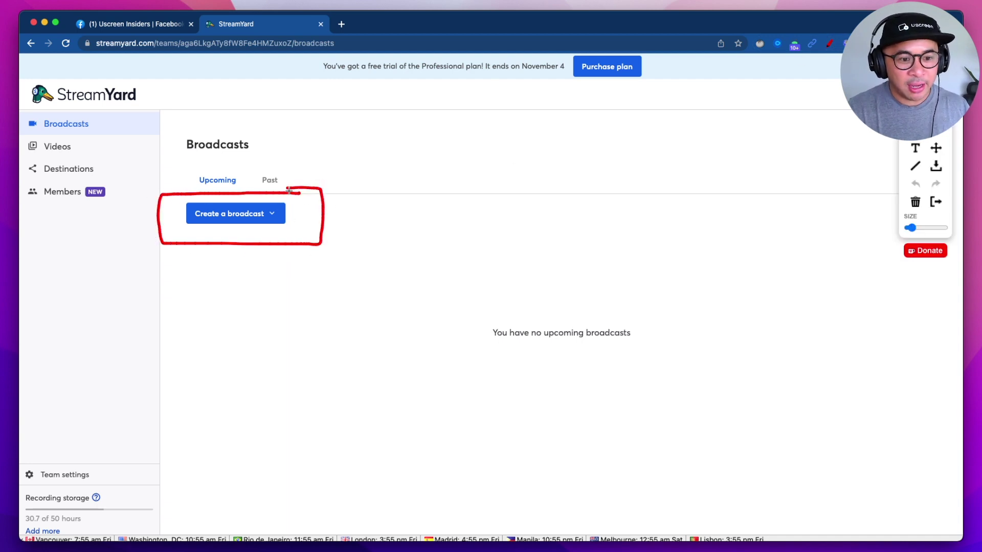
pyautogui.press('Escape')
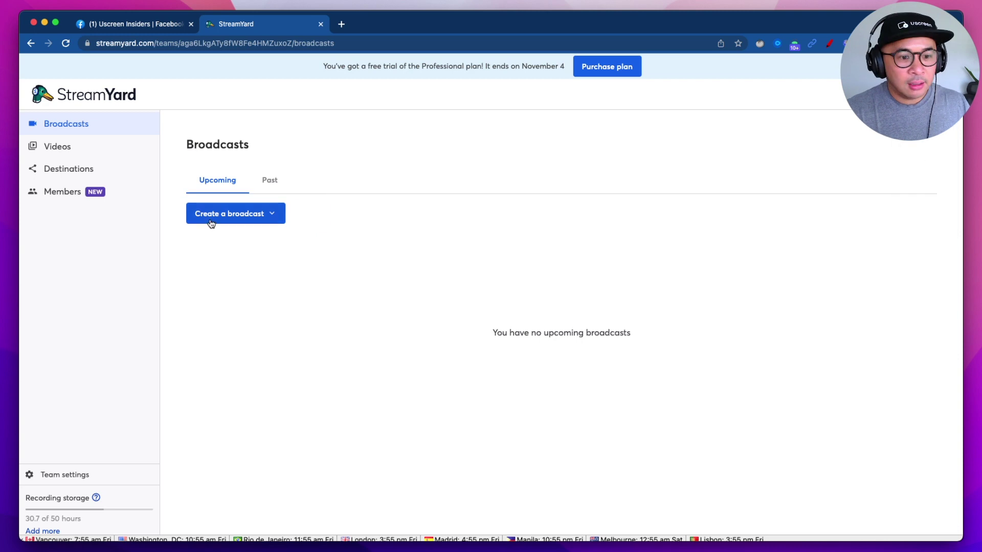
pyautogui.click(280, 219)
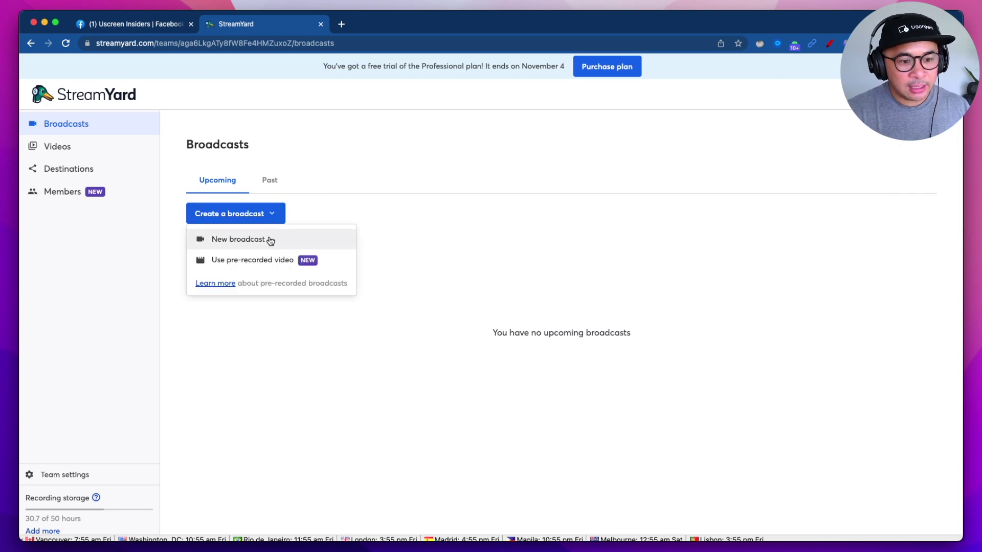
pyautogui.click(259, 244)
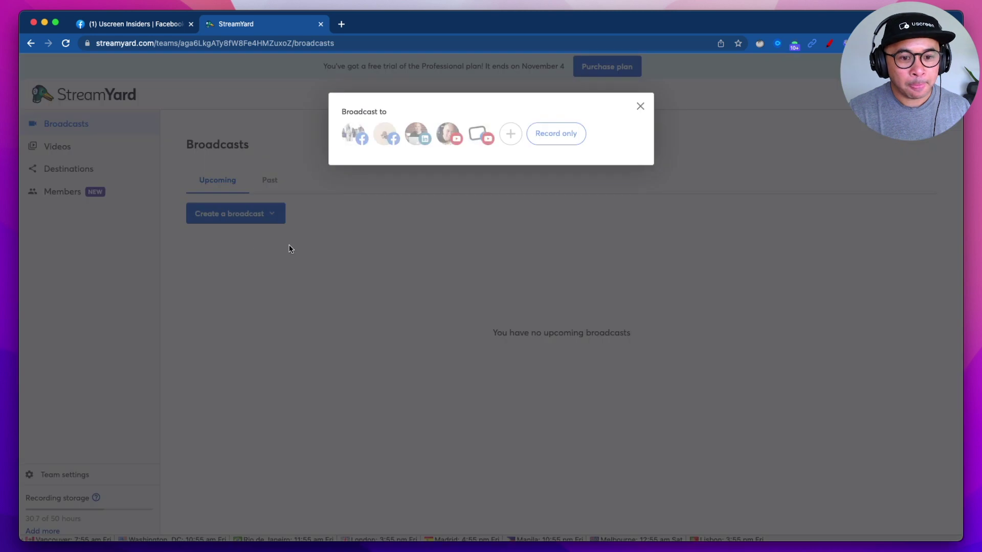
pyautogui.click(353, 137)
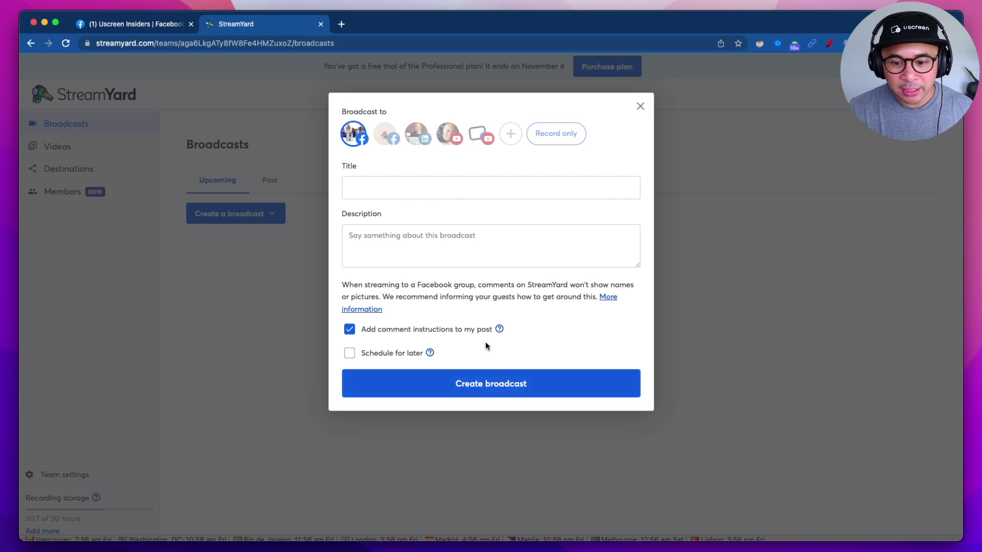
# - Title the broadcast 'USCREEN LIVE 007: SEO Workshop with' followed by the guest's name
pyautogui.click(368, 188)
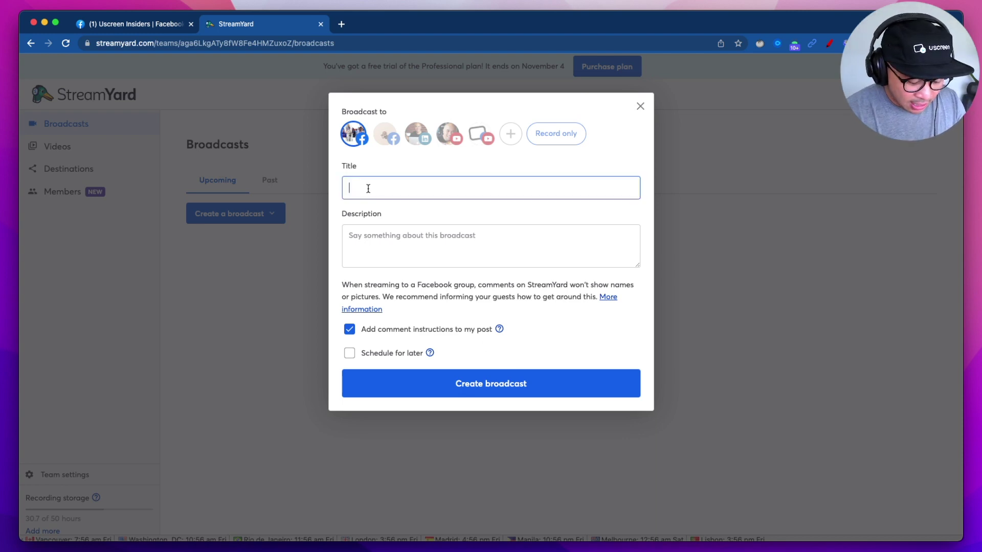
pyautogui.write('USCREEN L')
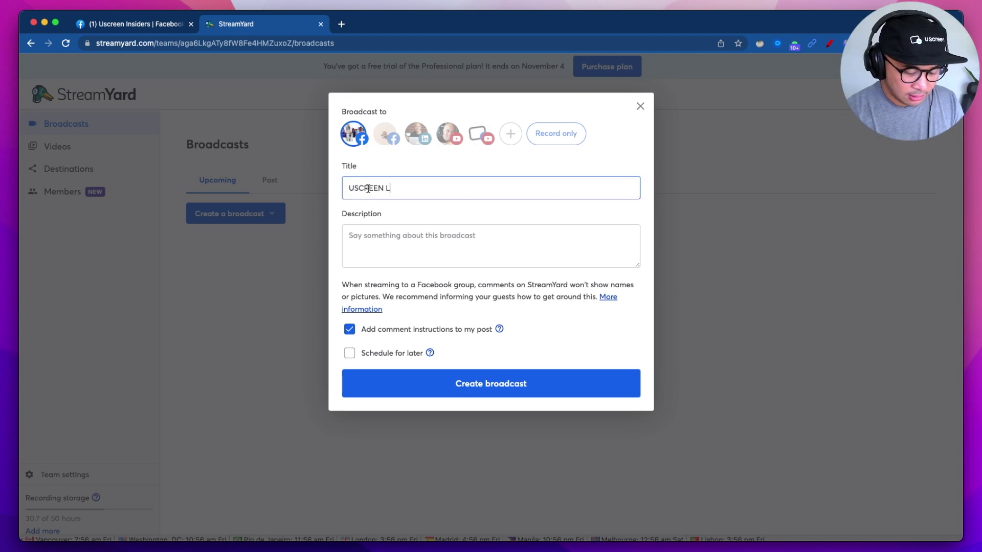
pyautogui.write('IVE')
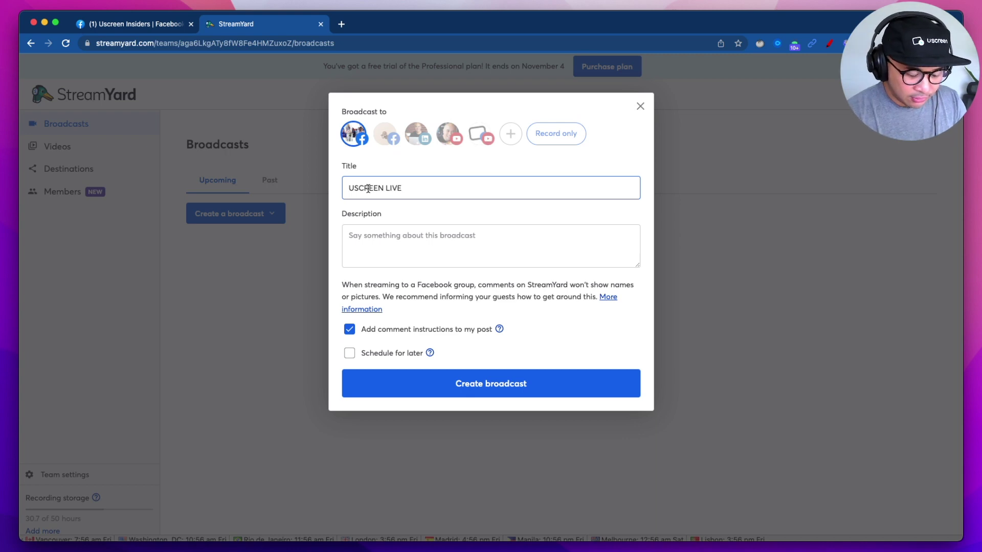
pyautogui.write(' 0')
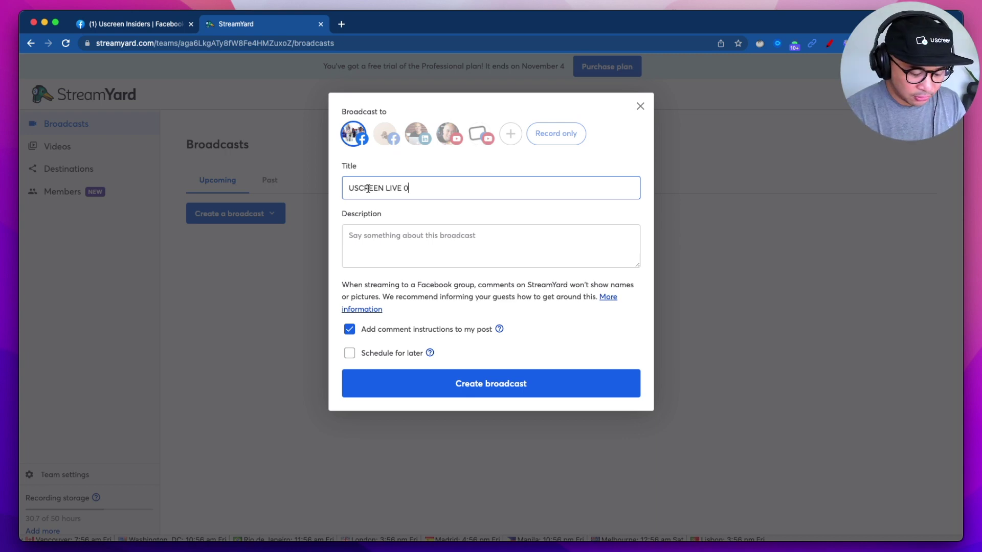
pyautogui.write('07:')
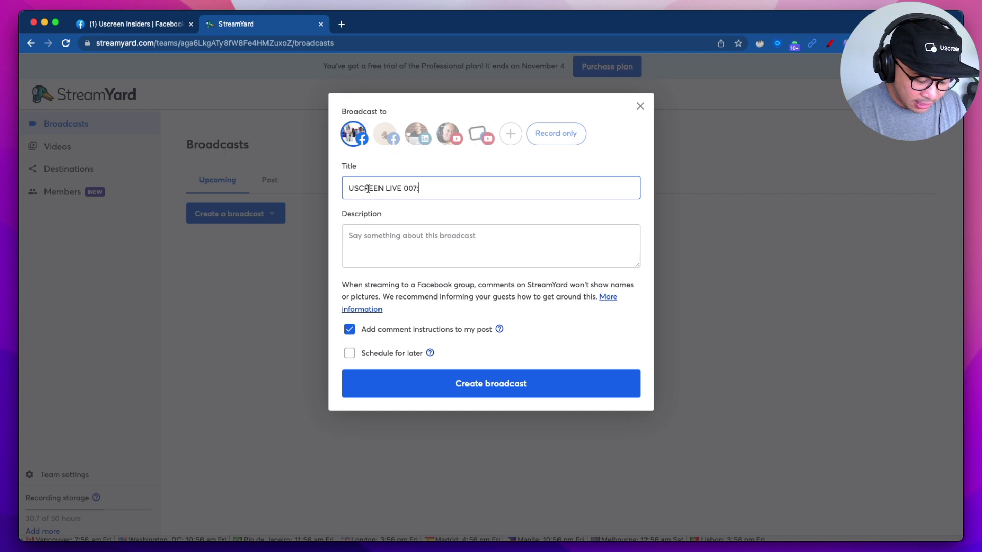
pyautogui.write(' SEO Wo')
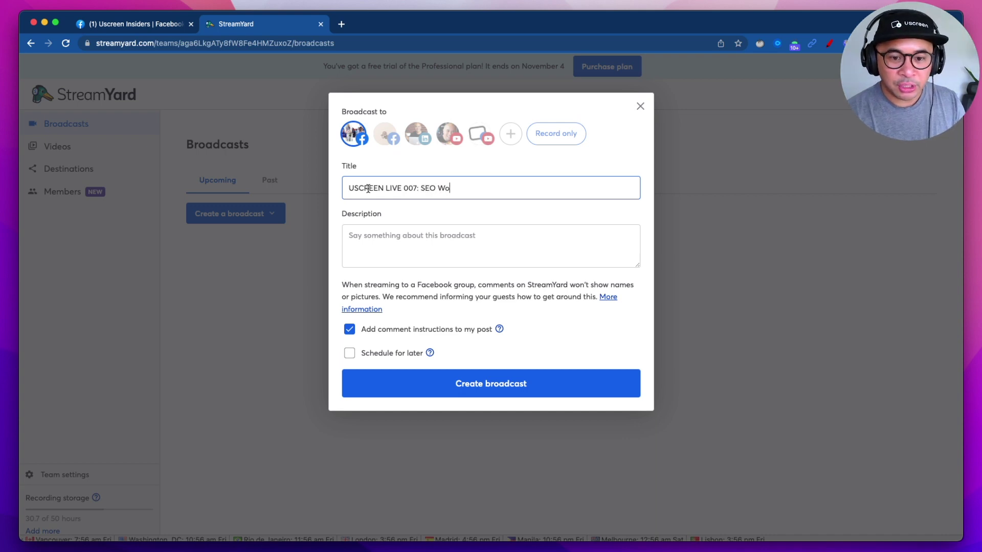
pyautogui.write('rkshop with ')
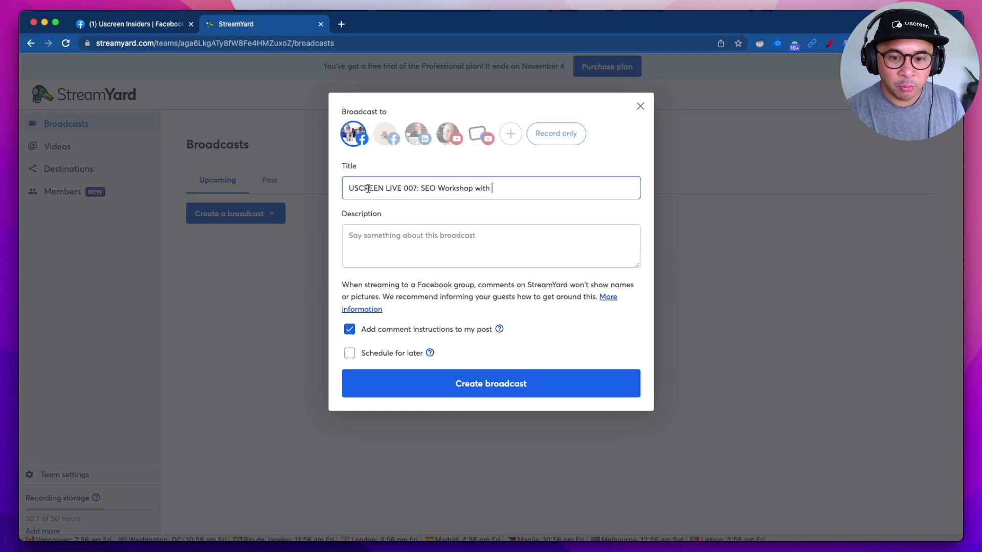
pyautogui.write('Amir S')
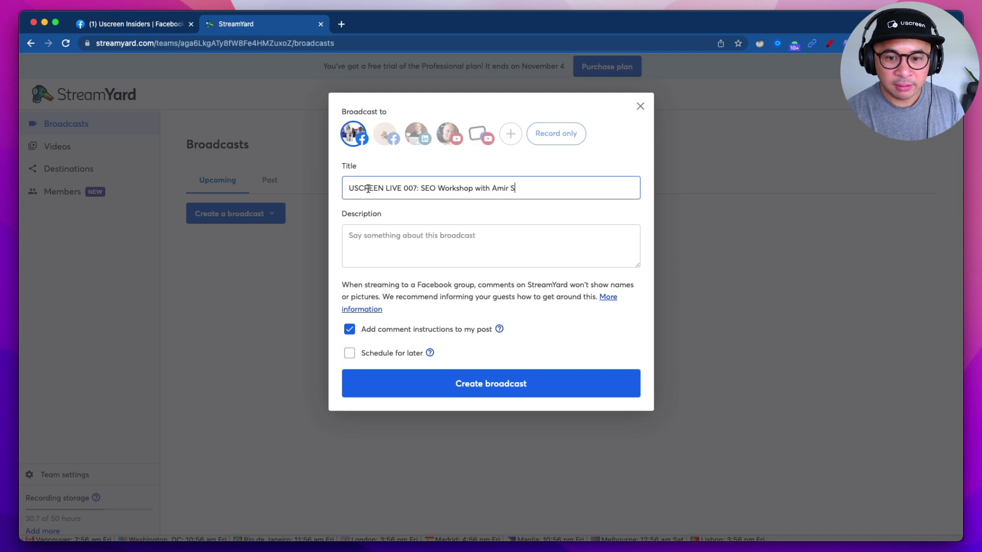
pyautogui.write('hahzeidi')
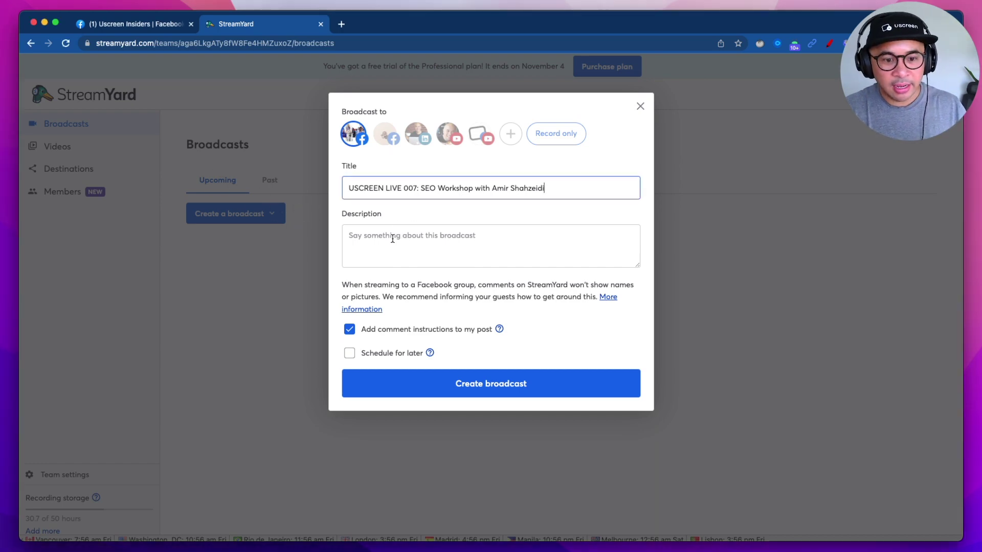
pyautogui.click(377, 236)
# - Paste the prepared four-paragraph SEO workshop promo into the Description field
pyautogui.write('Learn how to get better rankings for your website and blog posts in this LIVE Workshop with our very own Head of Search, Amir Shahzeidi. Amir will share proven SEO best practices that works today, that has his team at Uscreen uses to rank our different blog articles and web pages.  If you have any specific questions you’d like him to cover in the live workshop, leave them in the comments, or join us LIVE and Amir will be sure to answer them.  This workshop is exclusively happening in the Uscreen Insiders Group, so make sure you click on the "Get Reminder" button so you don’t miss it.  If you do miss the live, the replay will be available in the Insiders Group as well.')
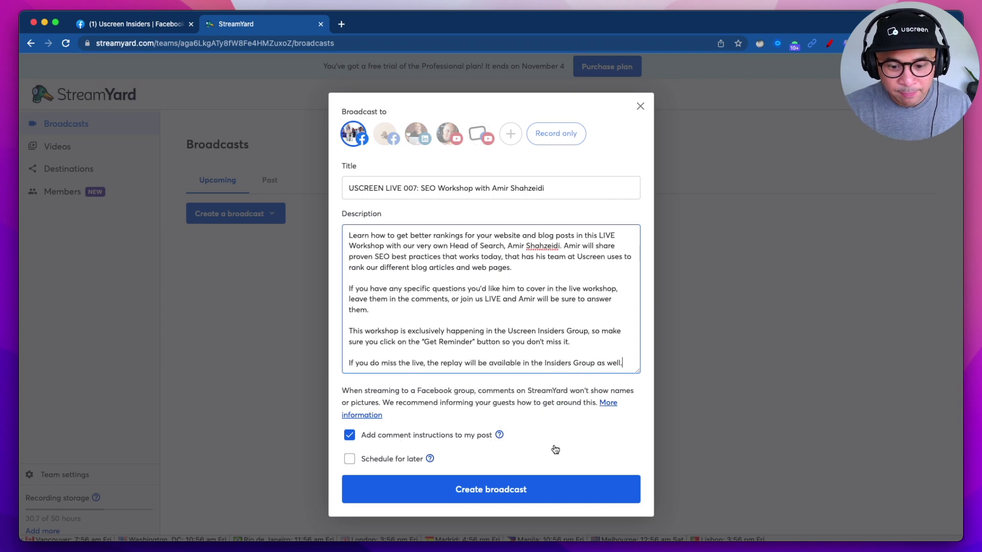
pyautogui.moveTo(496, 437)
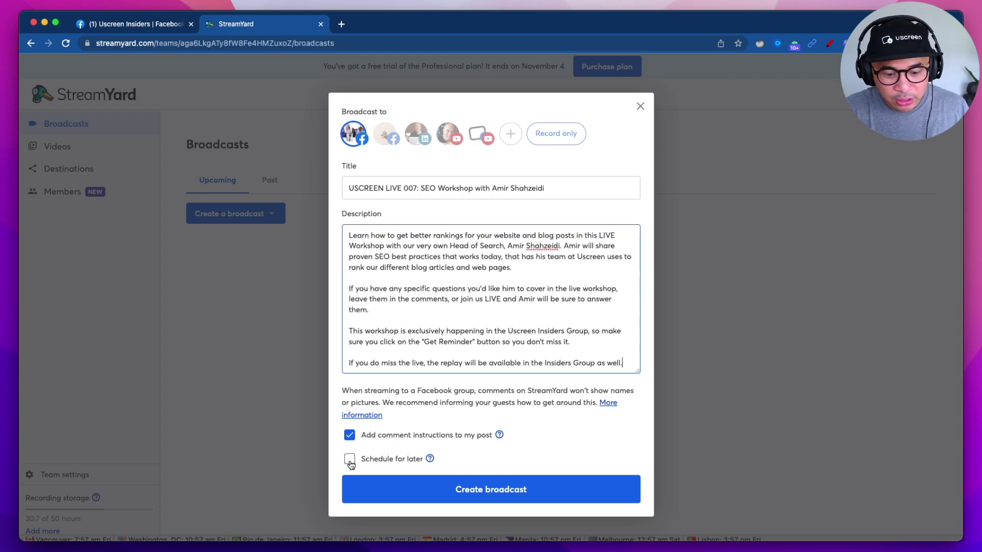
# - Enable Schedule for later and attach Uscreen FB Workshop.png as the cropped thumbnail
pyautogui.click(349, 460)
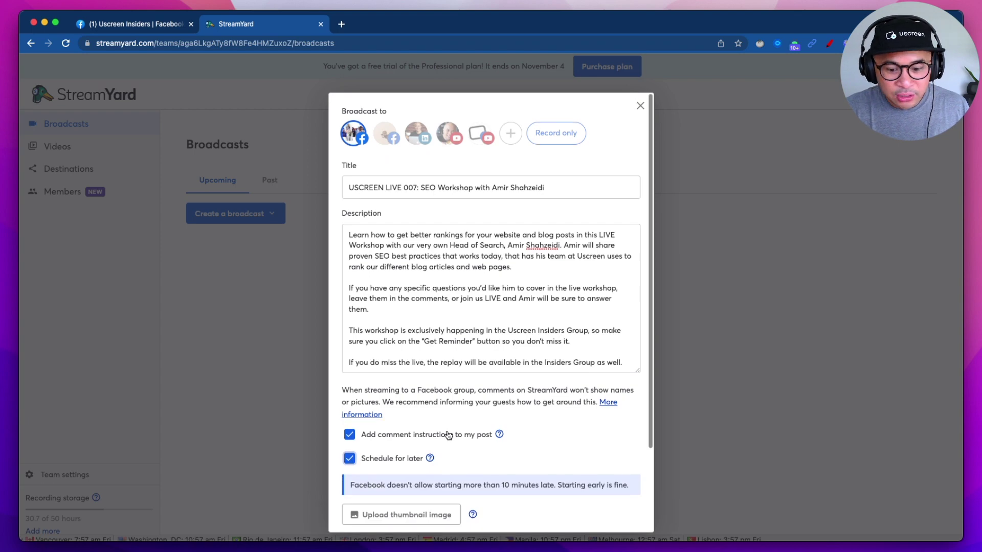
pyautogui.scroll(-3, 446, 436)
pyautogui.scroll(-1, 448, 435)
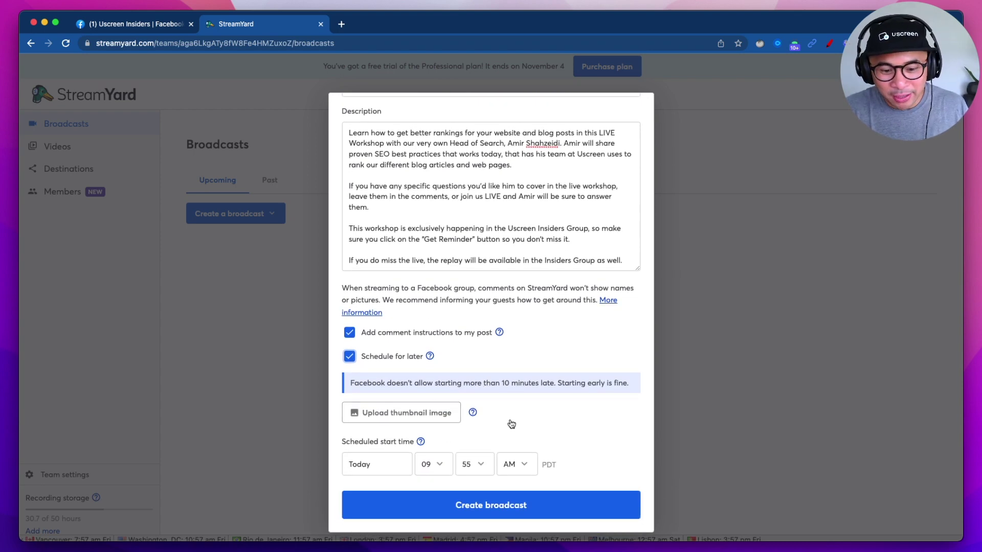
pyautogui.click(416, 419)
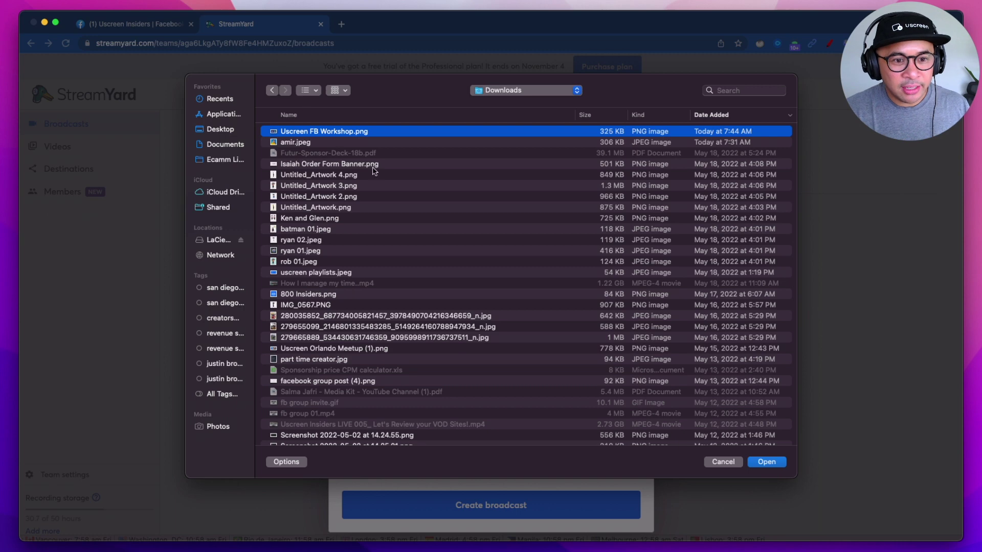
pyautogui.click(765, 462)
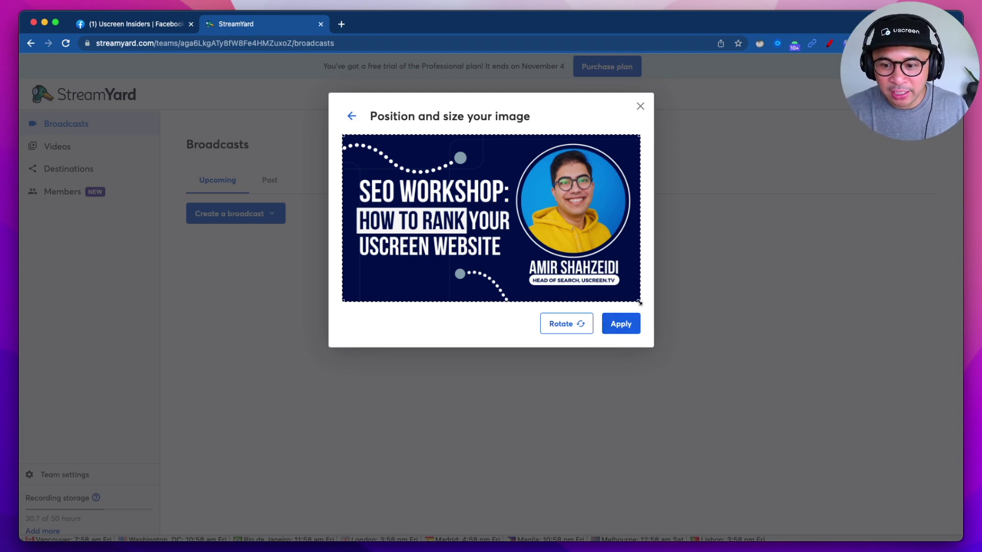
pyautogui.moveTo(639, 301); pyautogui.dragTo(666, 362)
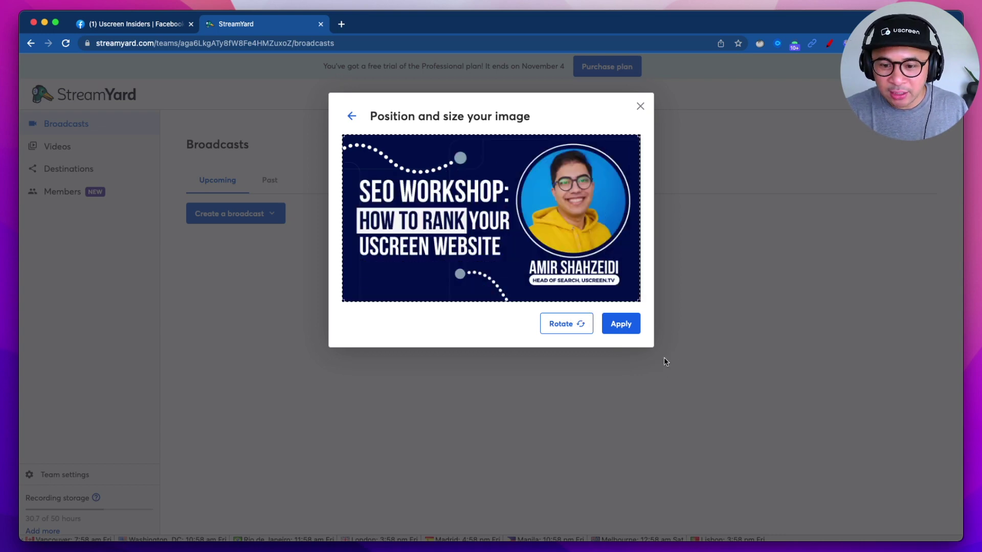
pyautogui.click(623, 326)
# - Change the start date to May 24, hour 10 and minutes 00 (10:00 AM PDT)
pyautogui.scroll(-3, 599, 349)
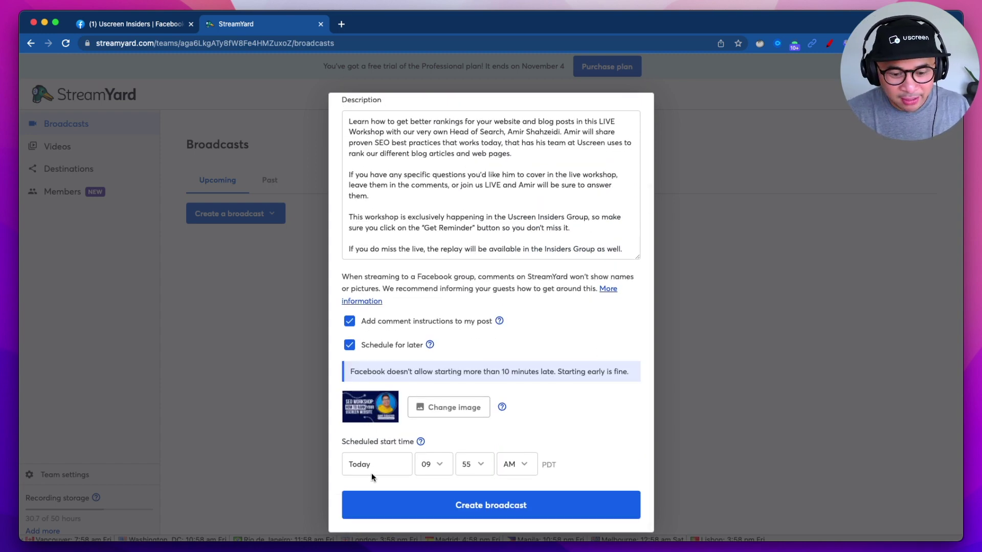
pyautogui.scroll(1, 374, 453)
pyautogui.scroll(-1, 396, 455)
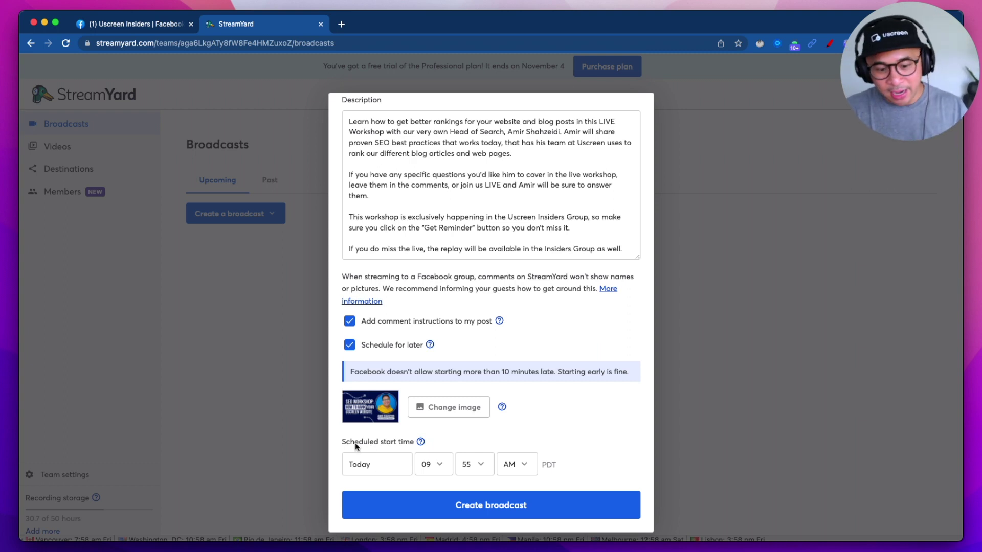
pyautogui.click(367, 463)
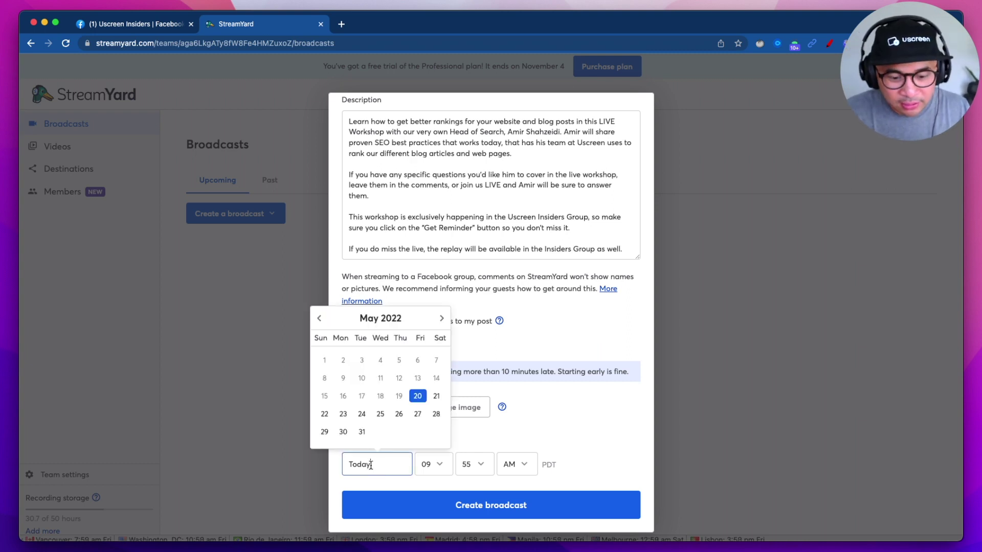
pyautogui.click(362, 414)
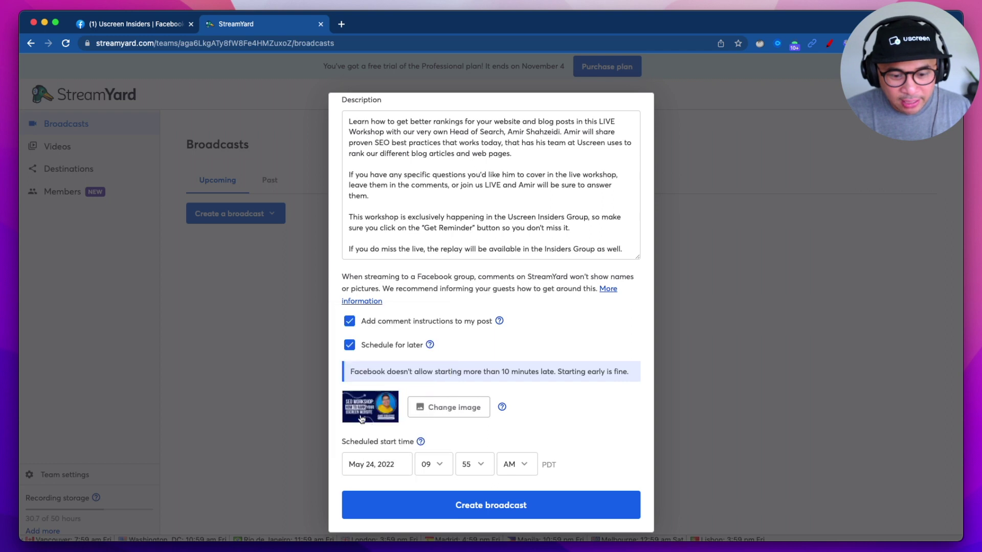
pyautogui.click(433, 466)
pyautogui.click(429, 476)
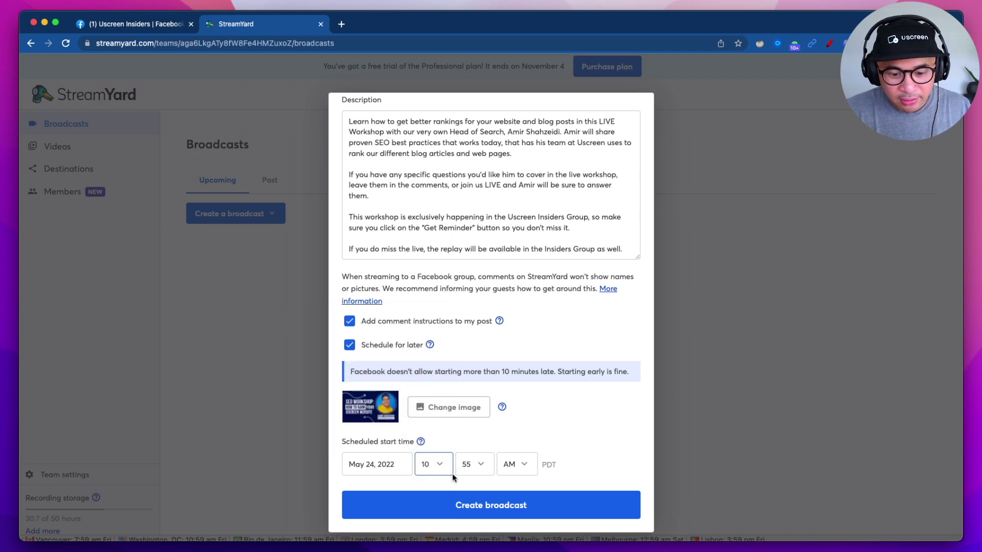
pyautogui.click(467, 470)
pyautogui.click(467, 324)
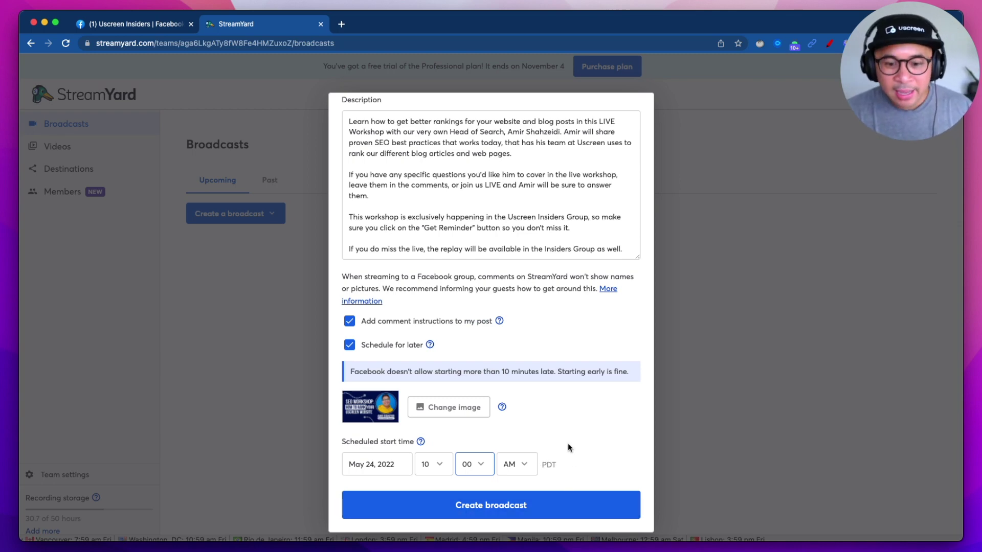
pyautogui.scroll(5, 568, 447)
pyautogui.scroll(-5, 565, 450)
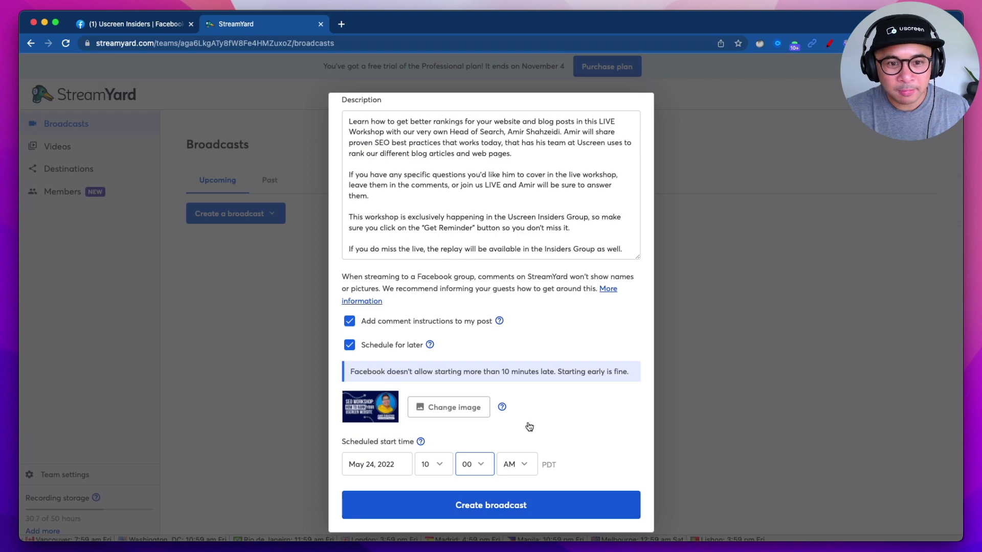
pyautogui.scroll(3, 529, 416)
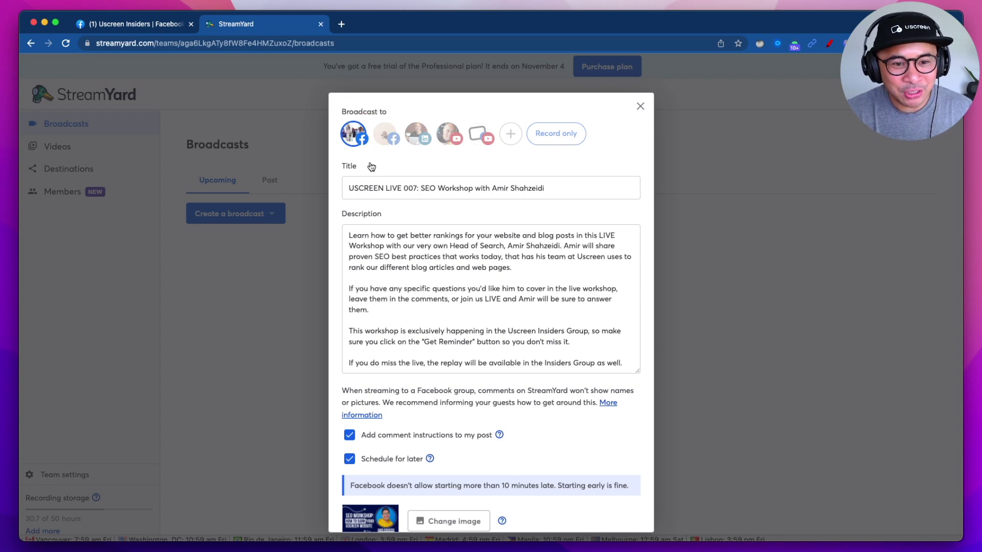
# - Review the title and description, then create the scheduled SEO Workshop broadcast
pyautogui.scroll(-3, 454, 392)
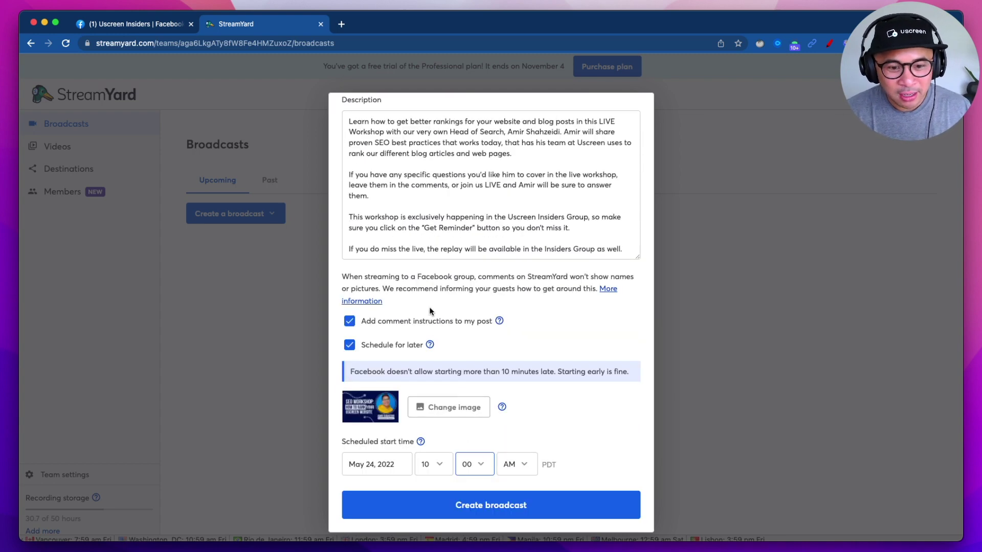
pyautogui.scroll(3, 435, 212)
pyautogui.moveTo(383, 193); pyautogui.dragTo(605, 193)
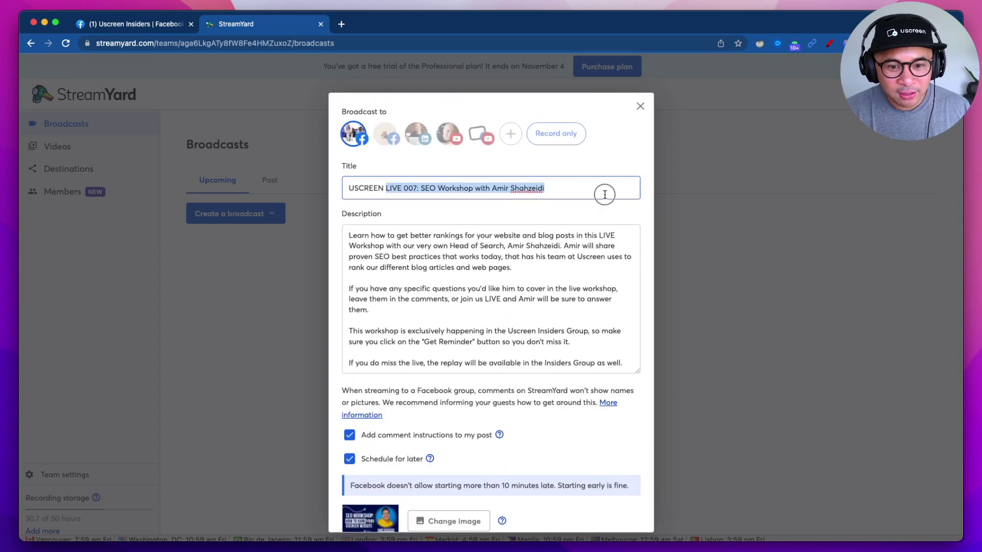
pyautogui.click(419, 276)
pyautogui.scroll(-3, 463, 367)
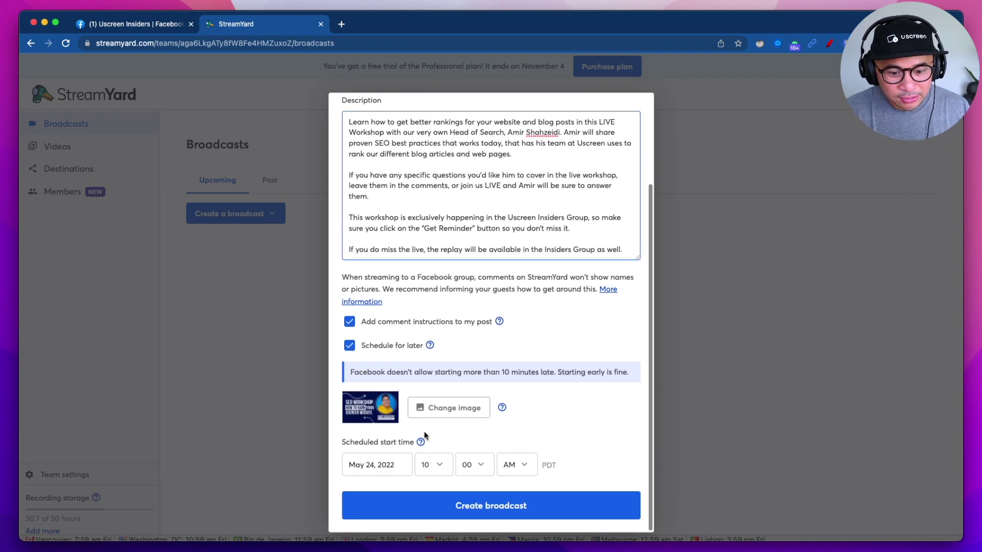
pyautogui.scroll(1, 426, 436)
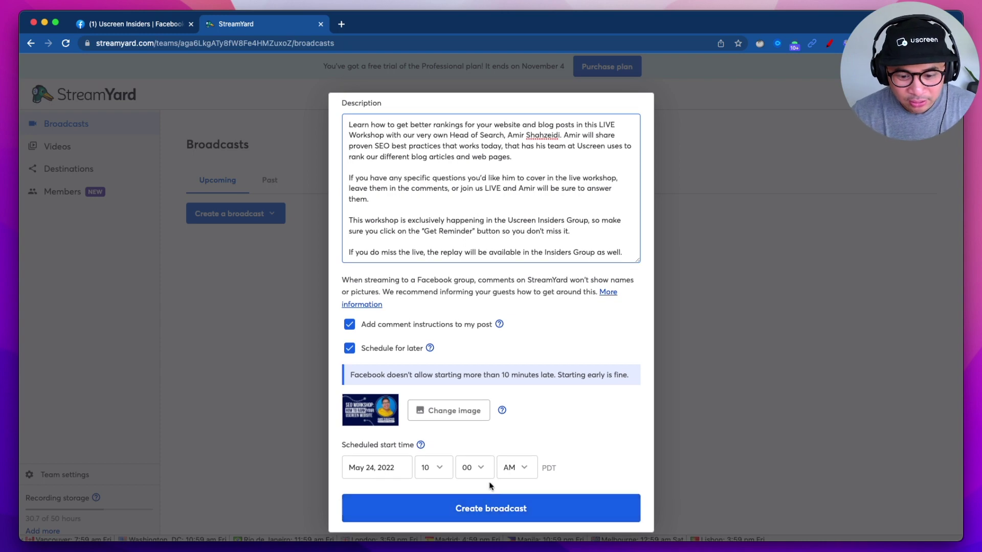
pyautogui.scroll(-1, 491, 512)
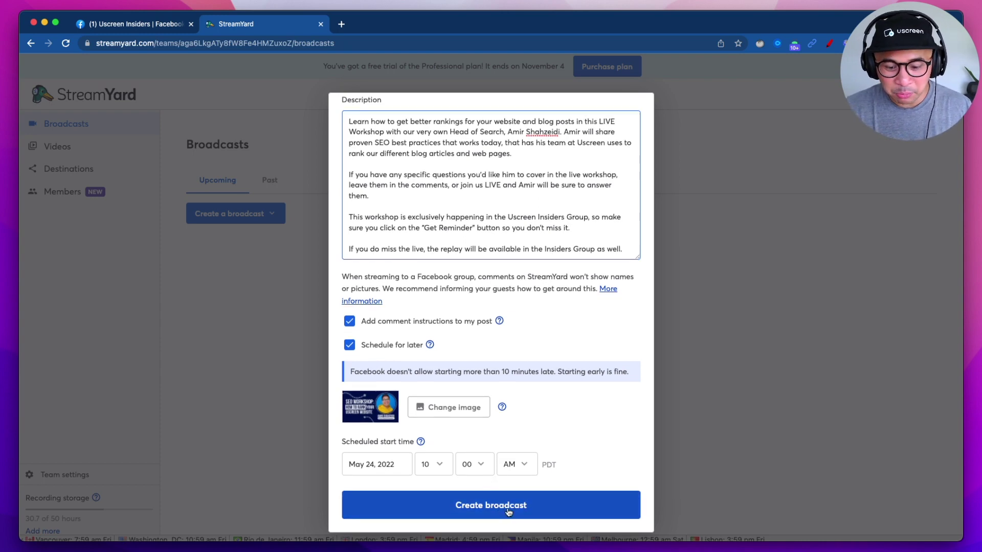
pyautogui.click(507, 512)
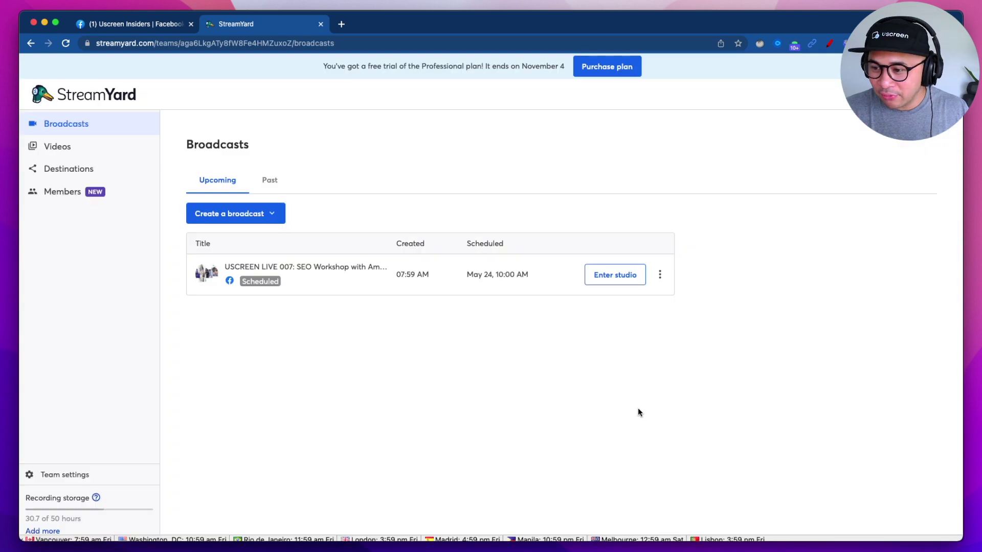
pyautogui.scroll(-1, 309, 158)
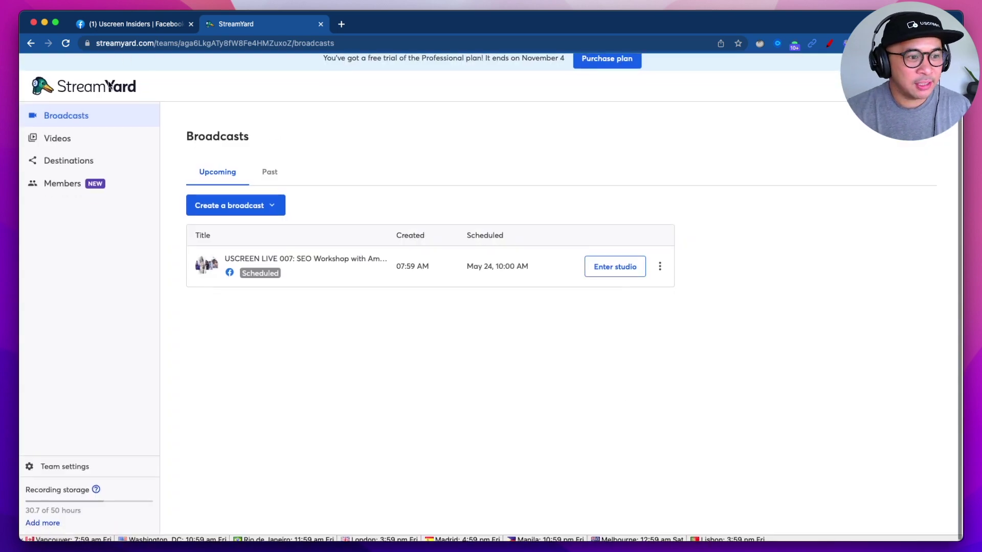
pyautogui.click(131, 26)
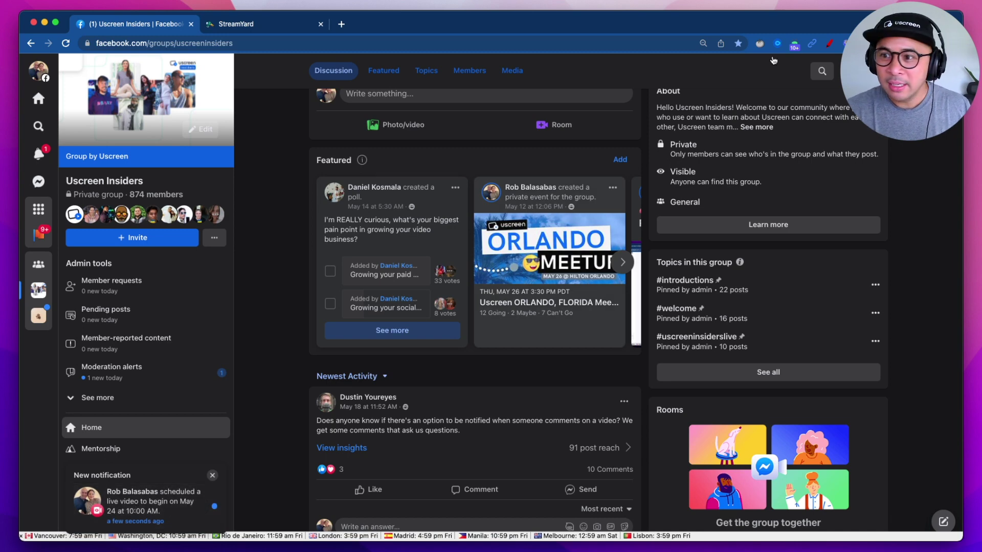
# - View the Uscreen Insiders group page showing the May 24 scheduled live video notice
pyautogui.click(830, 44)
pyautogui.moveTo(279, 428); pyautogui.dragTo(190, 465)
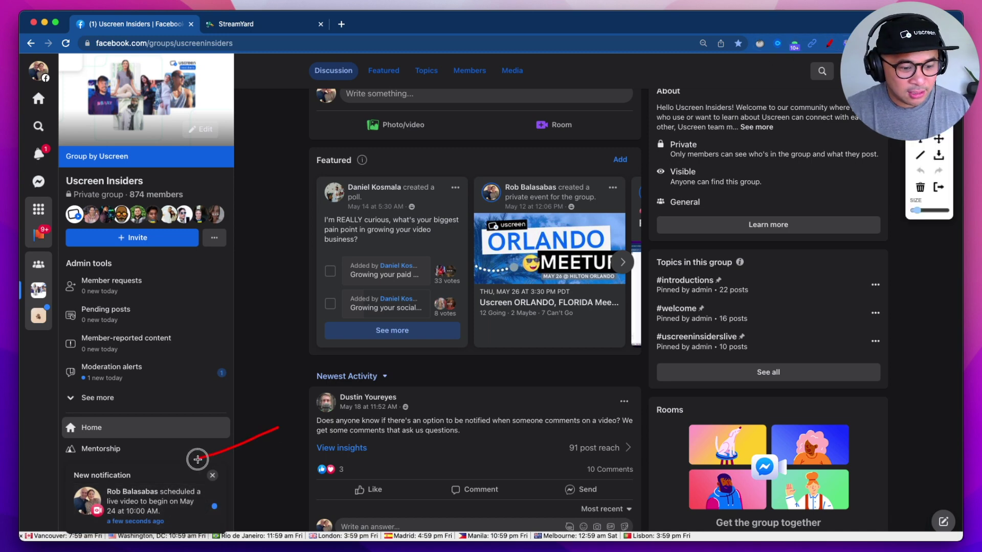
pyautogui.press('Escape')
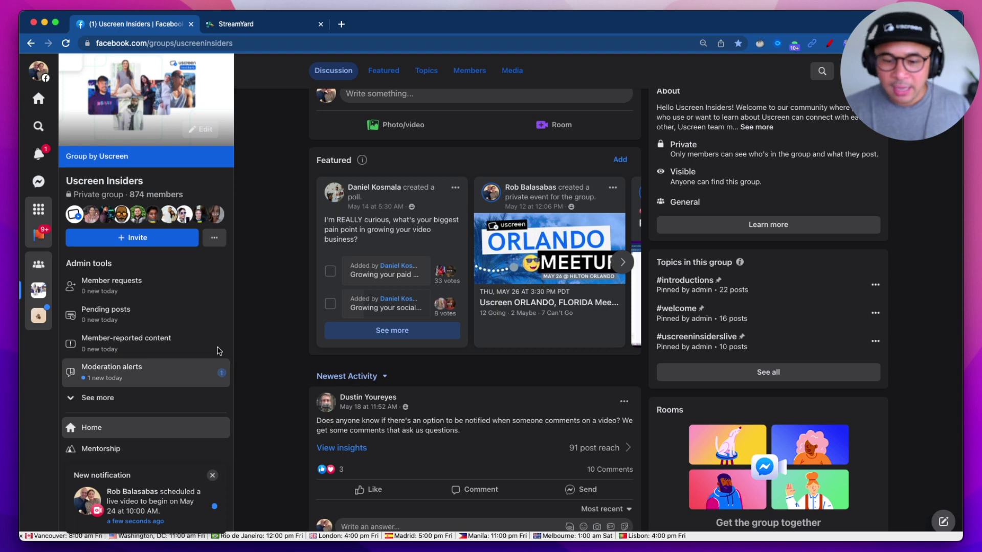
# - Reload the group page and expand the new SEO Workshop live post's full description
pyautogui.click(66, 46)
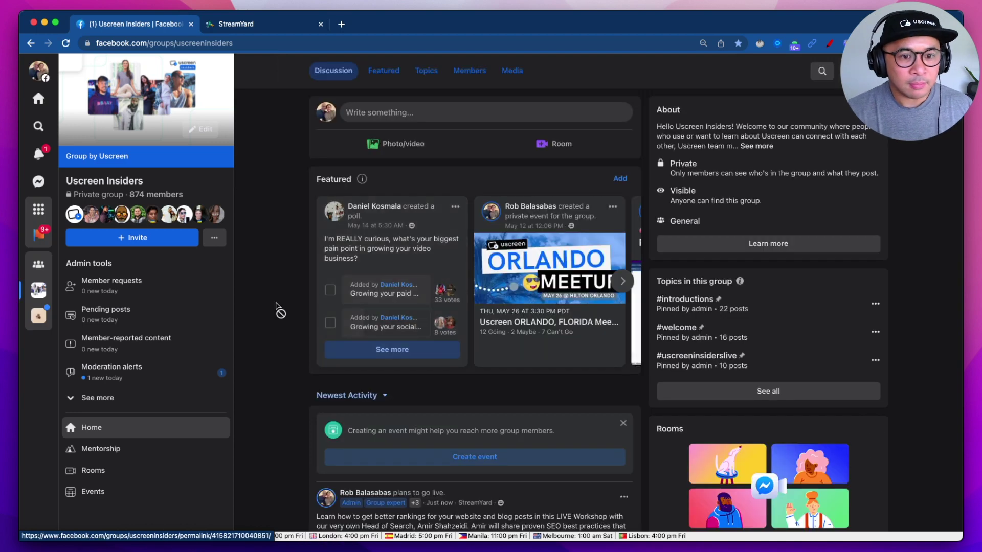
pyautogui.scroll(-6, 279, 302)
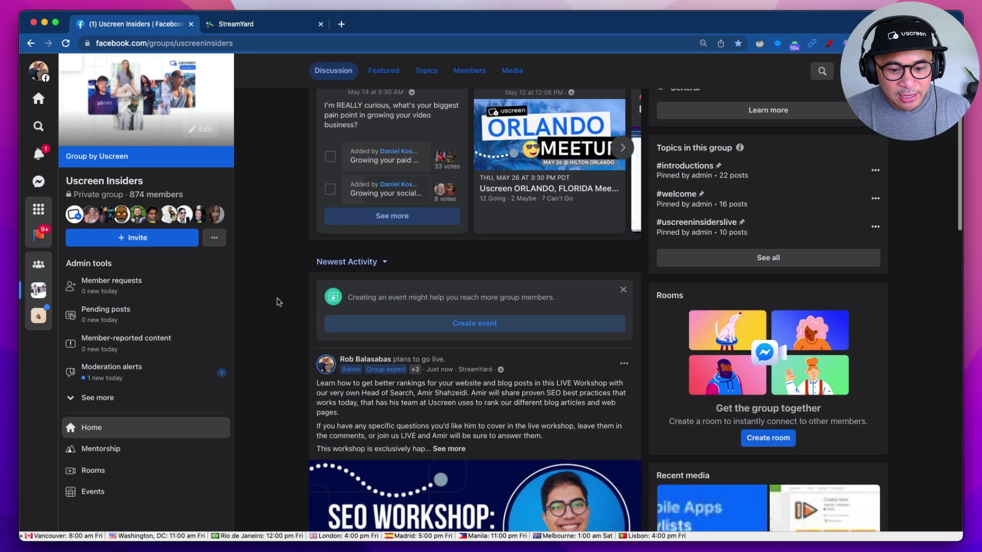
pyautogui.scroll(-1, 279, 302)
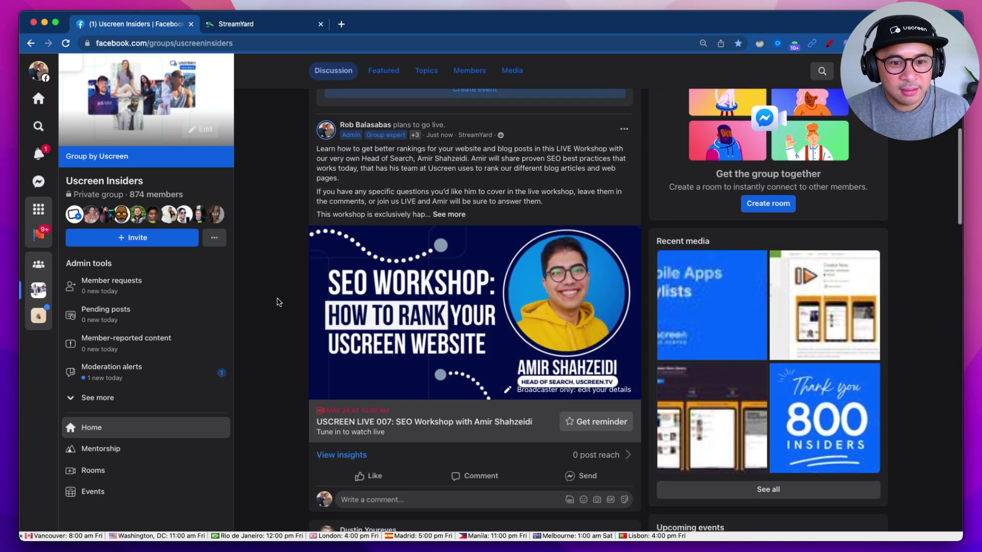
pyautogui.click(449, 215)
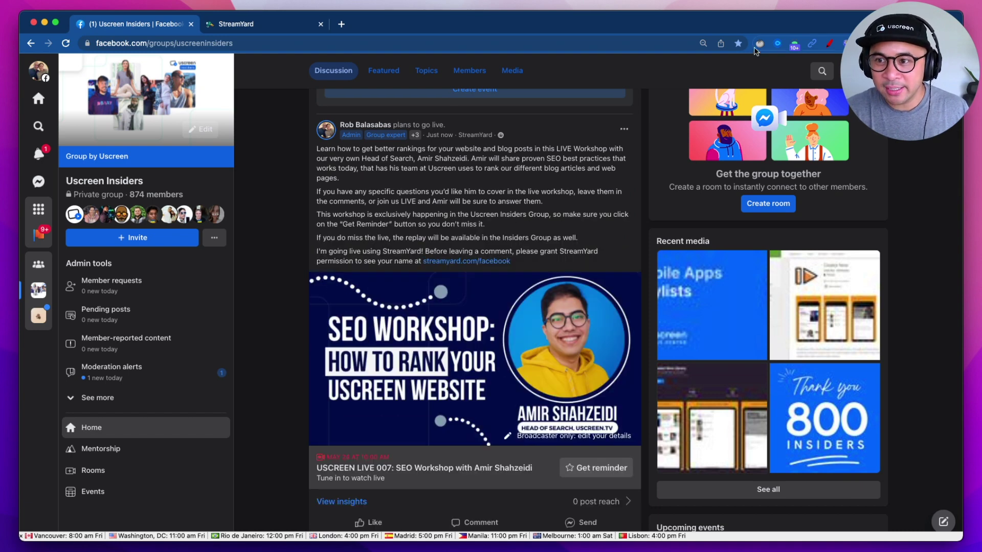
pyautogui.click(829, 43)
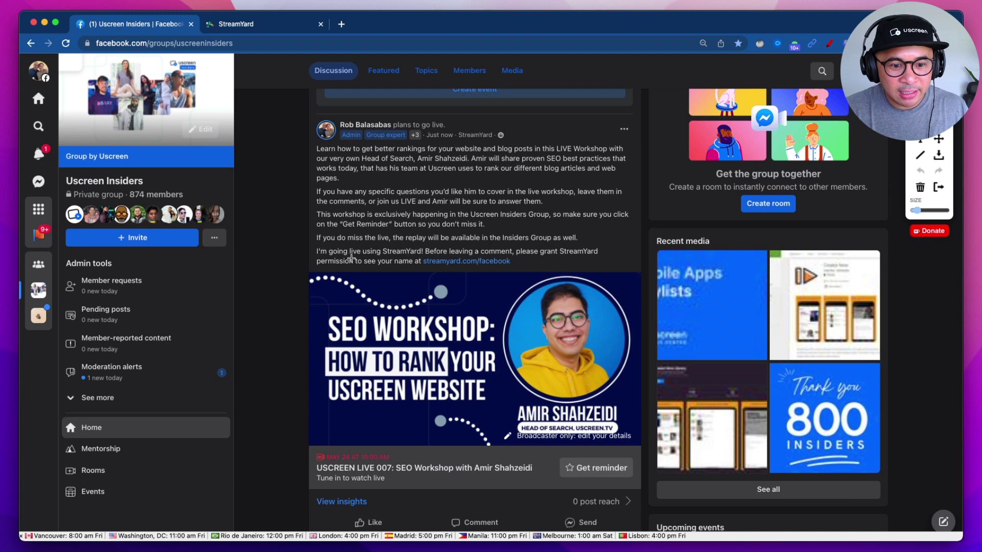
pyautogui.moveTo(601, 246)
pyautogui.mouseDown()
pyautogui.moveTo(324, 244)
pyautogui.moveTo(312, 256)
pyautogui.moveTo(348, 270)
pyautogui.moveTo(551, 272)
pyautogui.moveTo(591, 266)
pyautogui.moveTo(599, 246)
pyautogui.mouseUp()
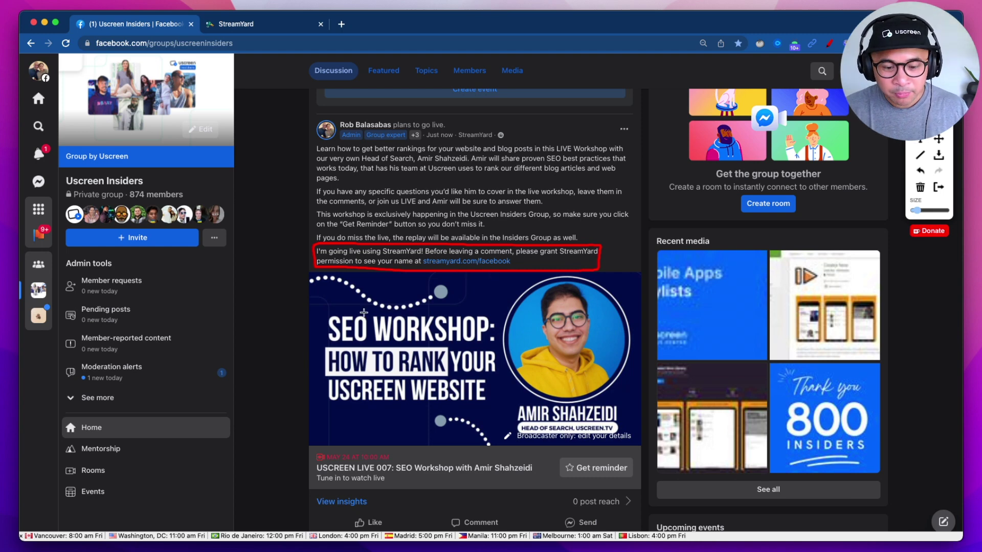
pyautogui.scroll(-2, 407, 442)
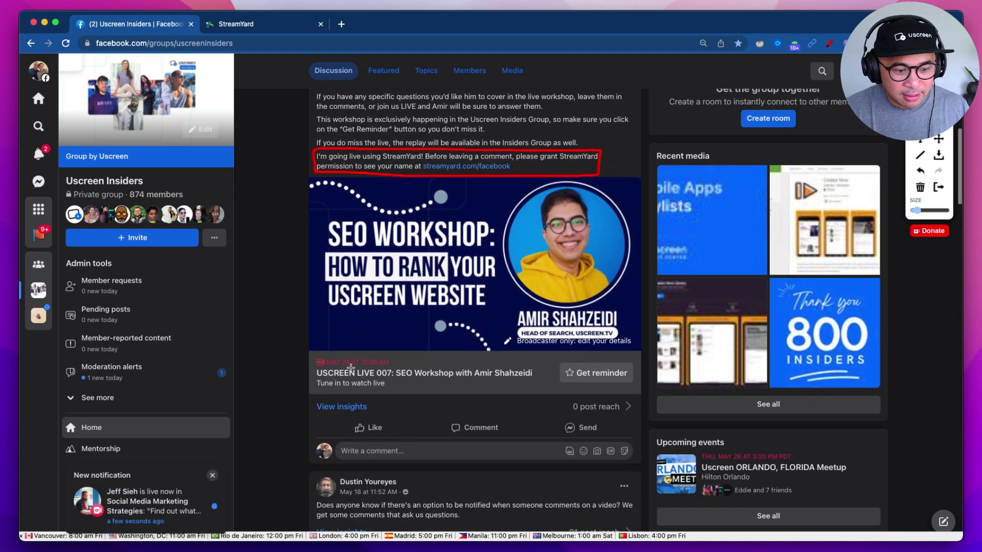
pyautogui.click(283, 362)
pyautogui.moveTo(283, 362); pyautogui.dragTo(316, 374)
pyautogui.scroll(1, 287, 201)
pyautogui.moveTo(261, 190)
pyautogui.mouseDown()
pyautogui.moveTo(302, 171)
pyautogui.moveTo(293, 167)
pyautogui.moveTo(300, 179)
pyautogui.mouseUp()
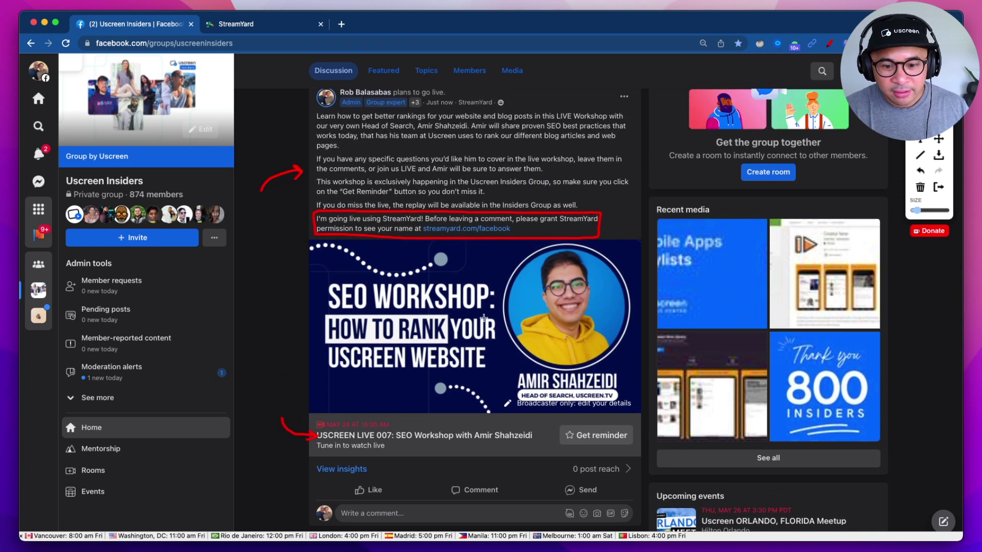
pyautogui.moveTo(259, 293)
pyautogui.mouseDown()
pyautogui.moveTo(302, 317)
pyautogui.moveTo(296, 325)
pyautogui.mouseUp()
pyautogui.scroll(-1, 442, 376)
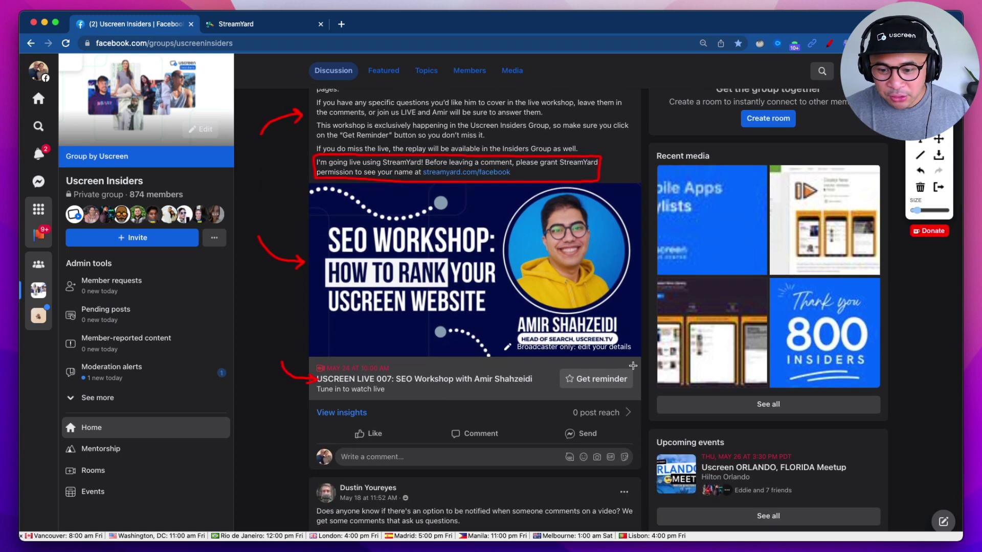
pyautogui.moveTo(633, 363)
pyautogui.mouseDown()
pyautogui.moveTo(564, 364)
pyautogui.moveTo(546, 391)
pyautogui.moveTo(640, 391)
pyautogui.moveTo(639, 364)
pyautogui.mouseUp()
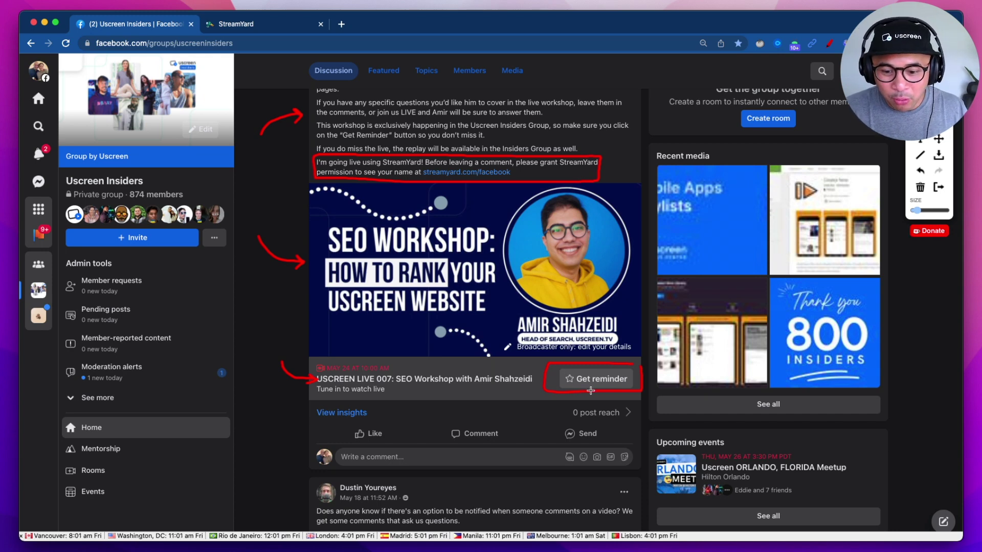
# - Turn on Get reminder for the scheduled SEO Workshop live video
pyautogui.press('Escape')
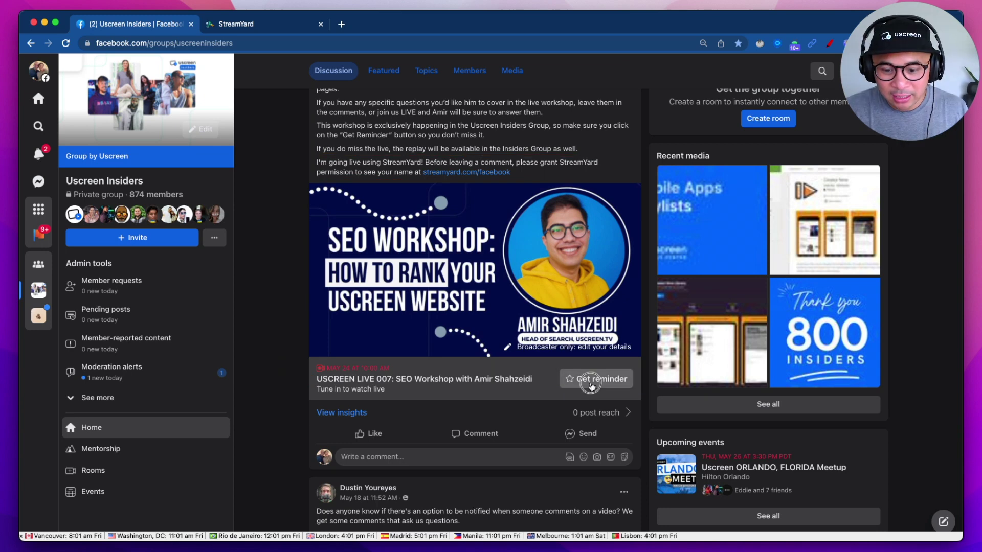
pyautogui.click(569, 384)
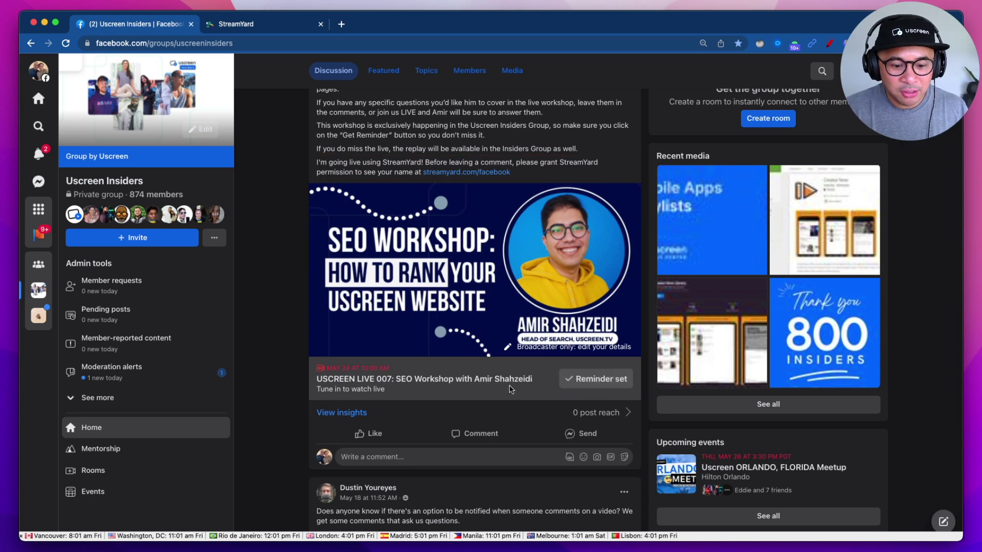
pyautogui.scroll(-1, 509, 390)
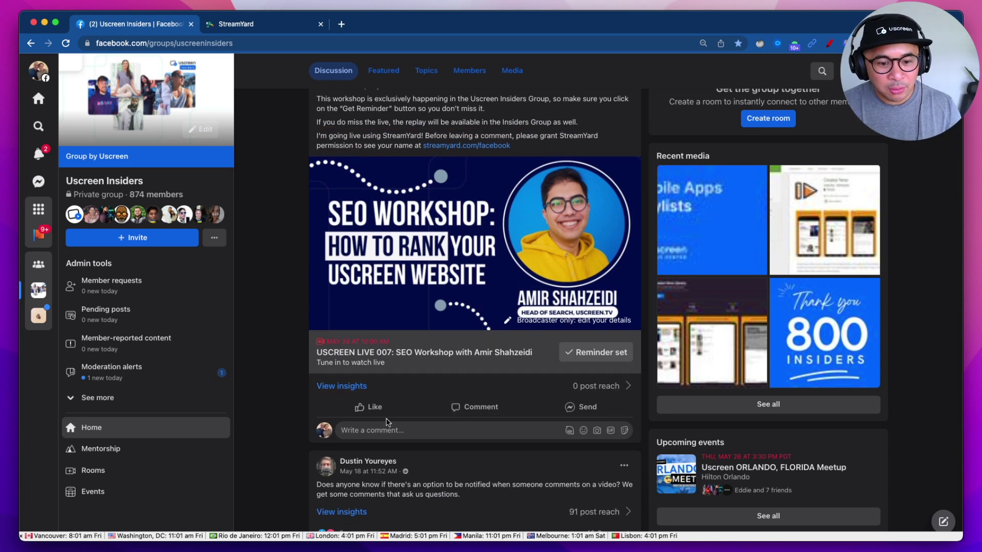
pyautogui.scroll(2, 401, 314)
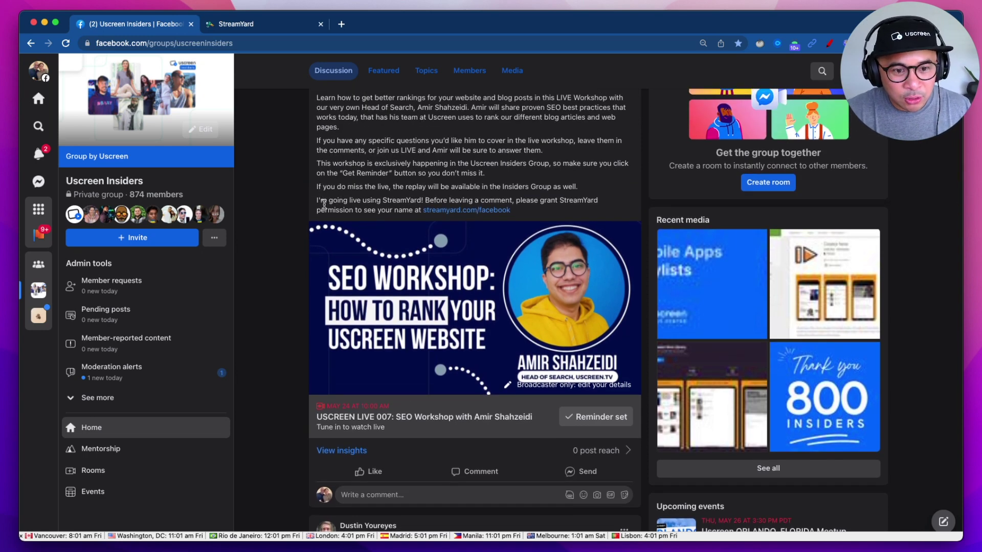
pyautogui.scroll(2, 324, 204)
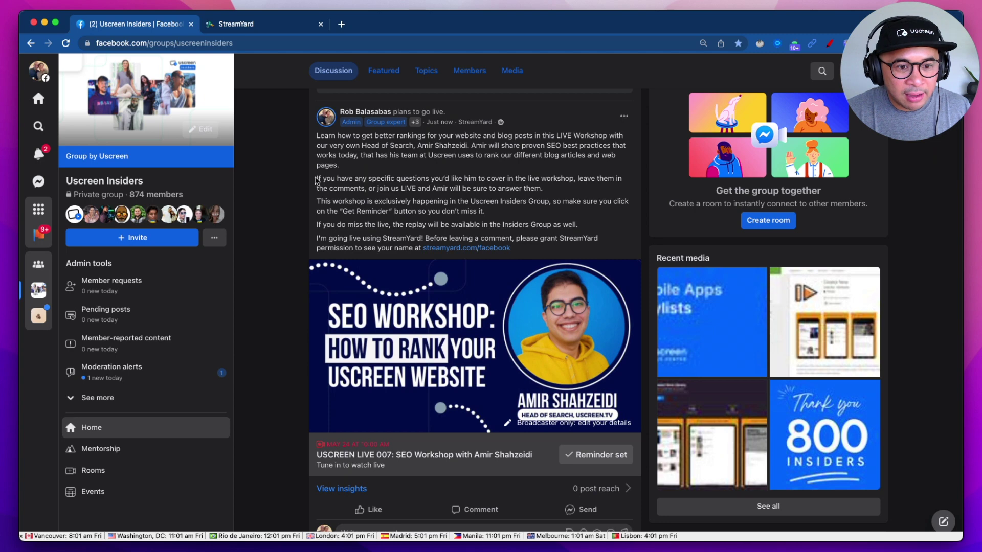
# - Copy the paragraph inviting questions and post it as a comment on the workshop post
pyautogui.moveTo(317, 181); pyautogui.dragTo(545, 194)
pyautogui.press('super+c')
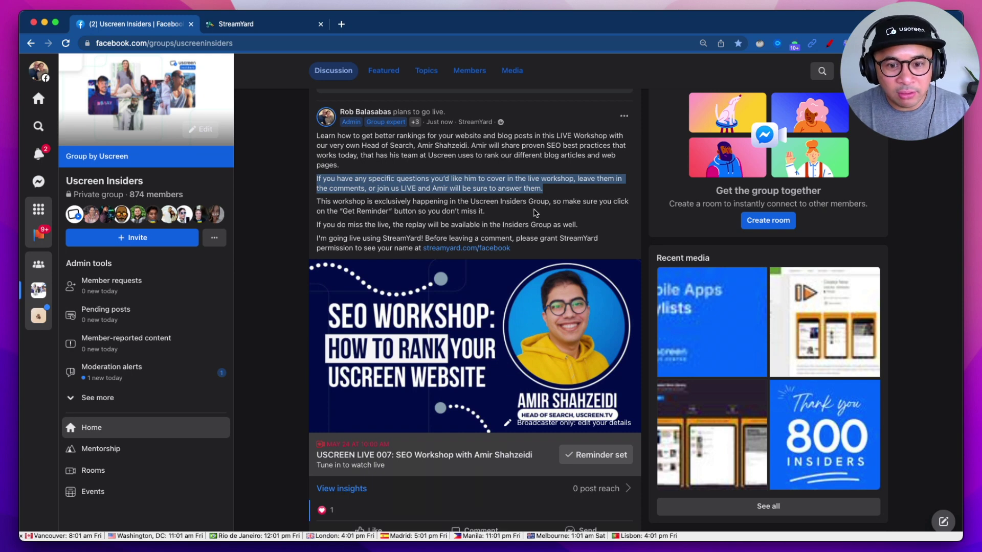
pyautogui.scroll(-1, 536, 213)
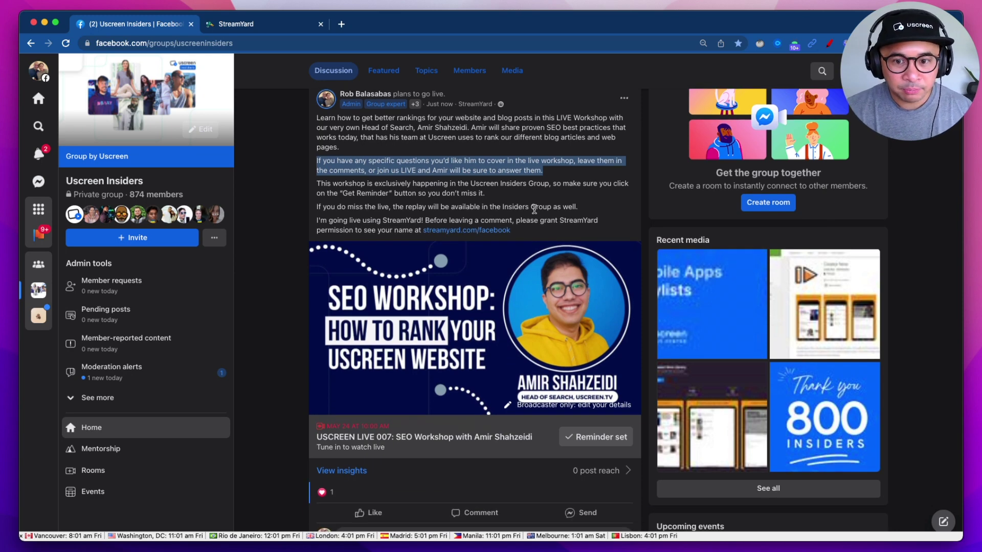
pyautogui.scroll(-3, 534, 209)
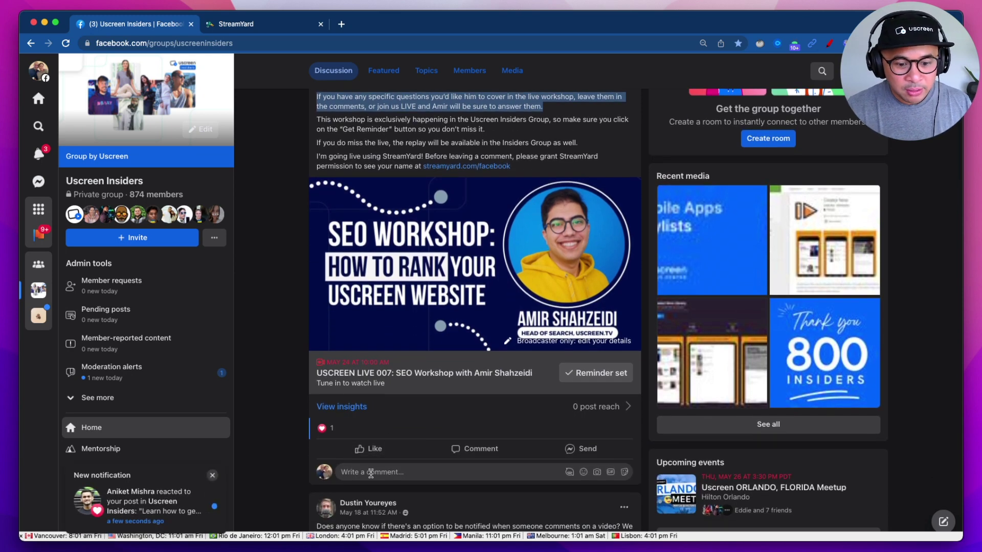
pyautogui.click(370, 473)
pyautogui.press('super+v')
pyautogui.scroll(-2, 460, 468)
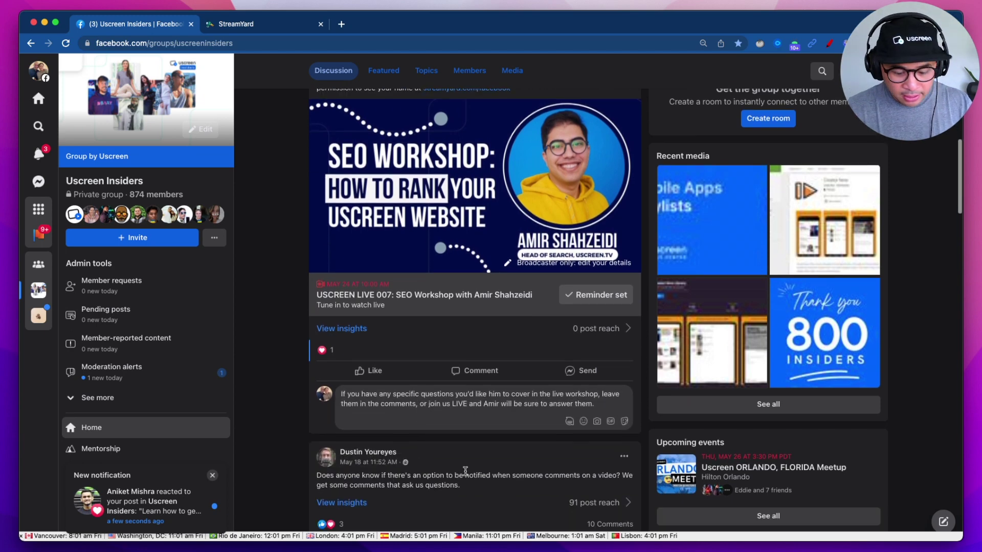
pyautogui.press('Return')
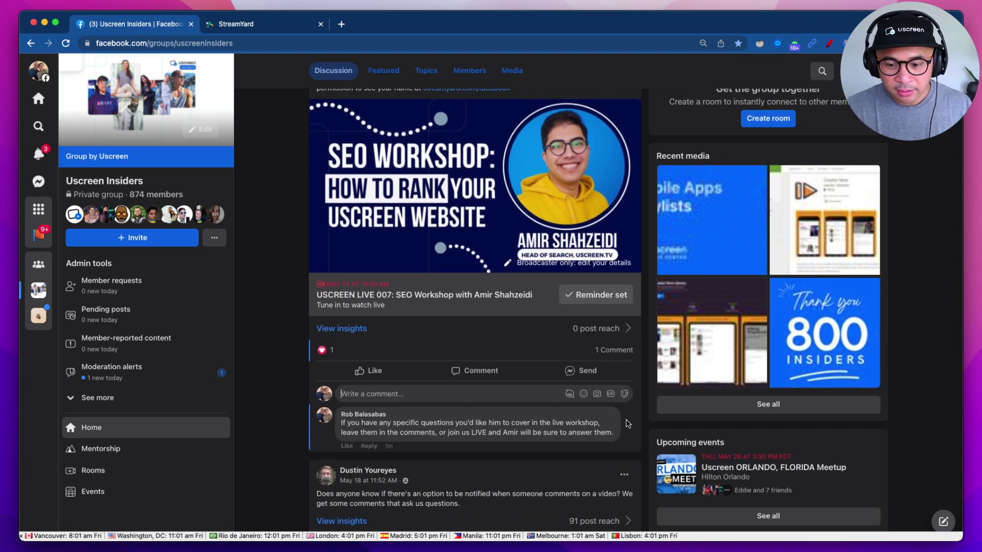
pyautogui.click(629, 425)
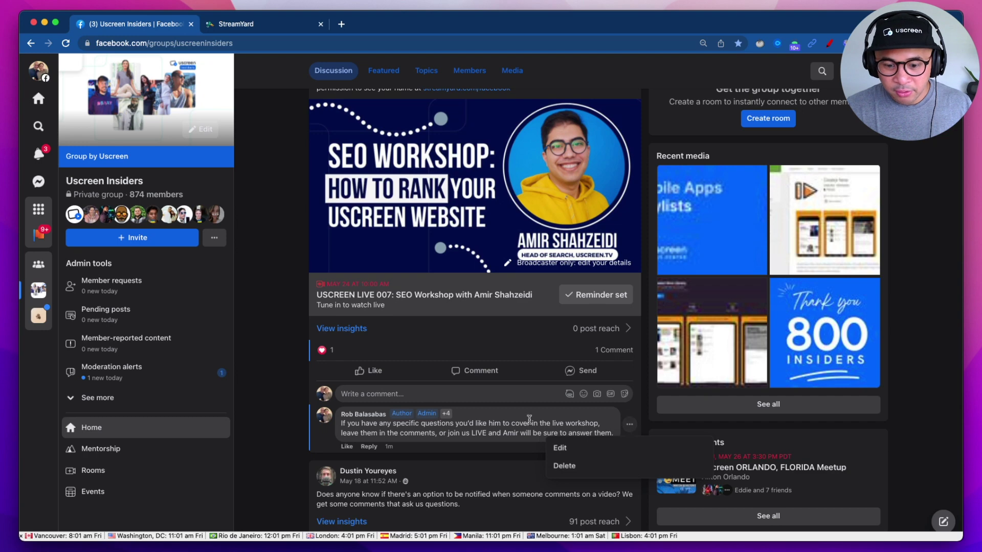
pyautogui.click(483, 423)
pyautogui.scroll(3, 490, 441)
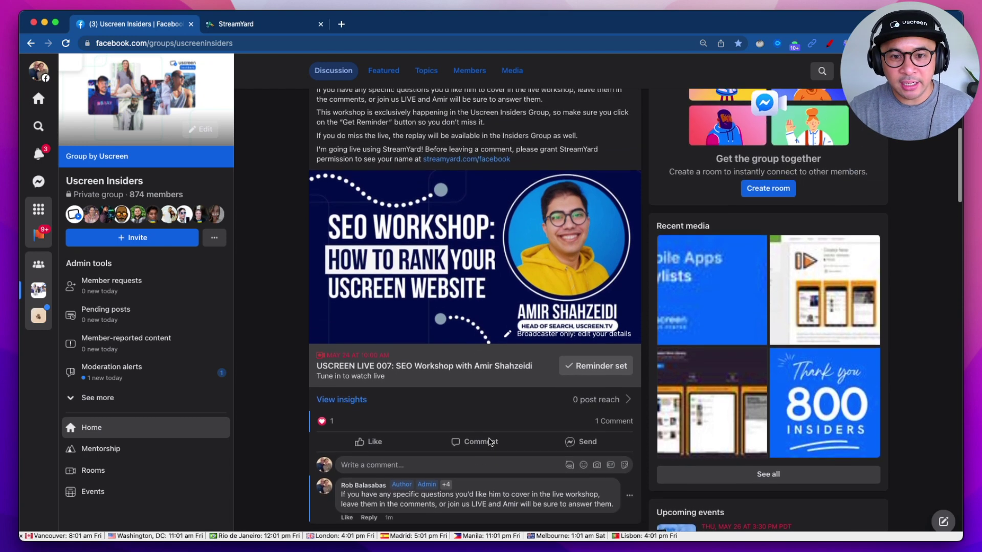
pyautogui.scroll(5, 490, 442)
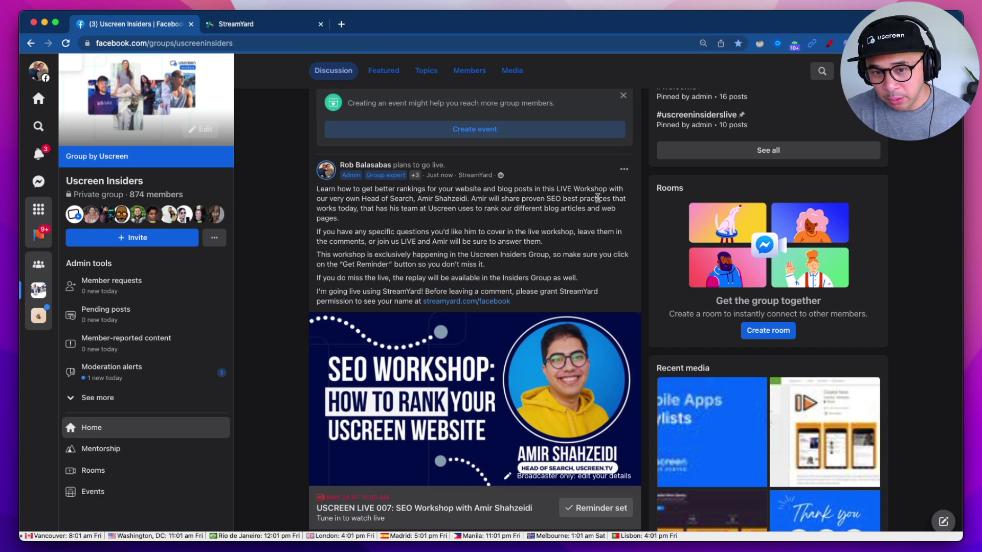
# - Choose Pin to Featured from the SEO Workshop post's actions menu
pyautogui.click(622, 170)
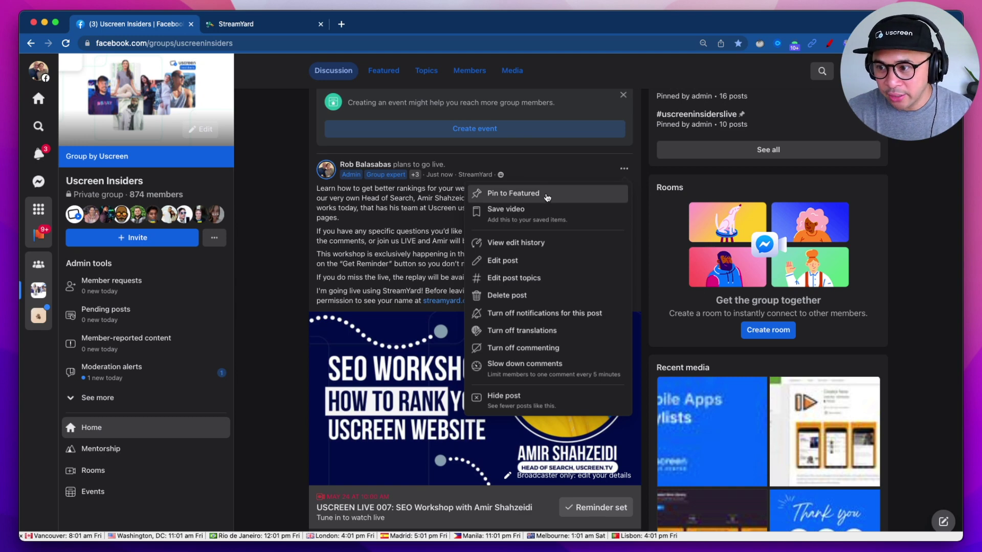
pyautogui.click(547, 198)
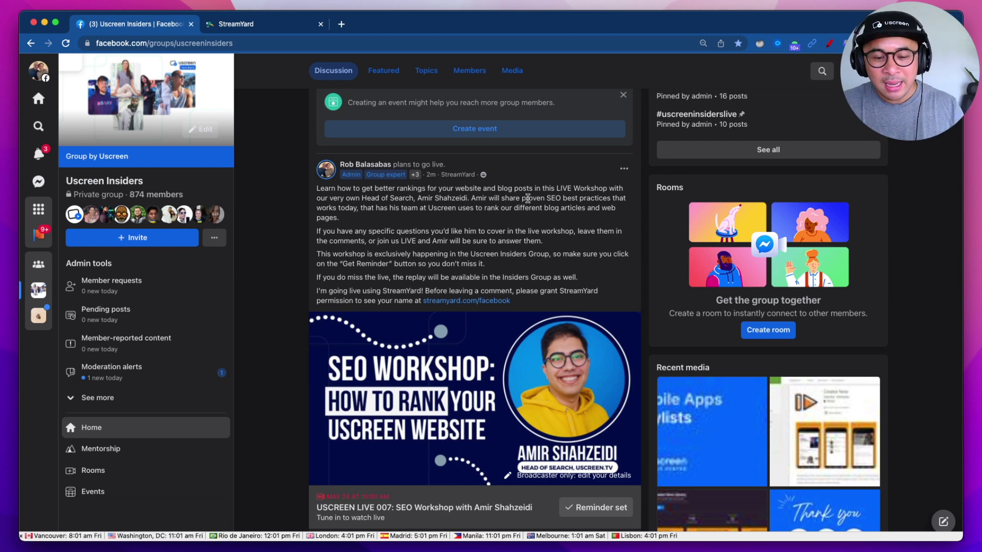
pyautogui.scroll(-2, 530, 200)
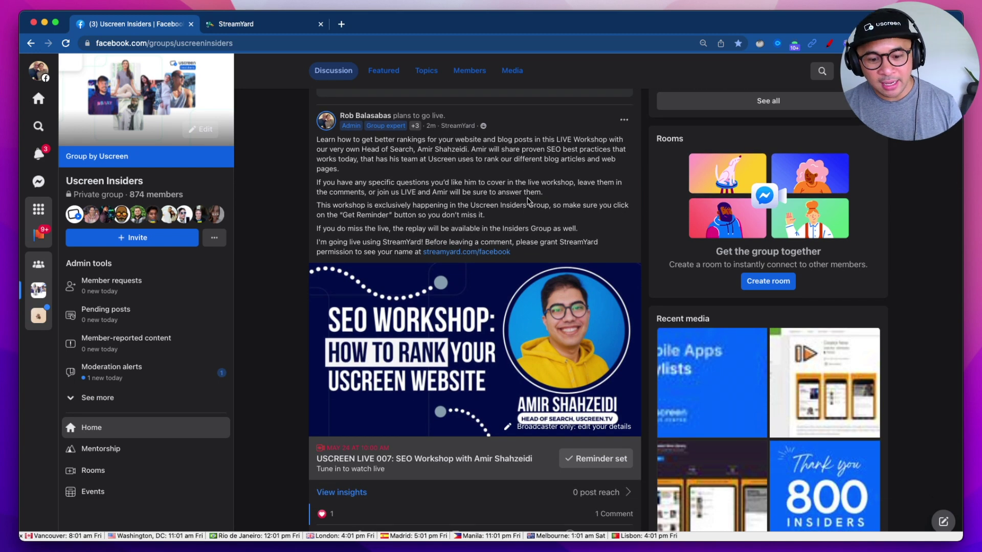
# - Like the SEO Workshop post in the Uscreen Insiders group so its reactions read 'You and 1 other'
pyautogui.scroll(-5, 528, 201)
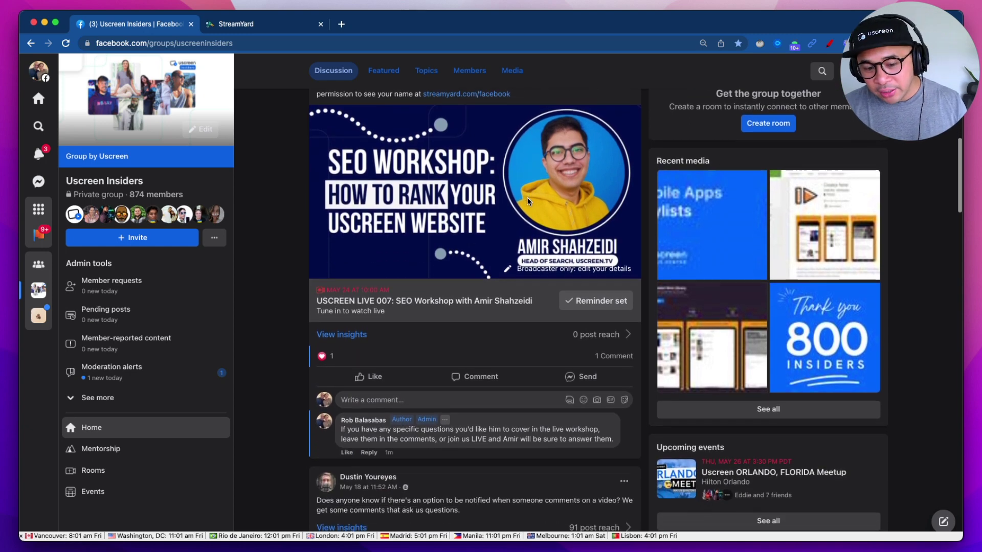
pyautogui.scroll(1, 547, 251)
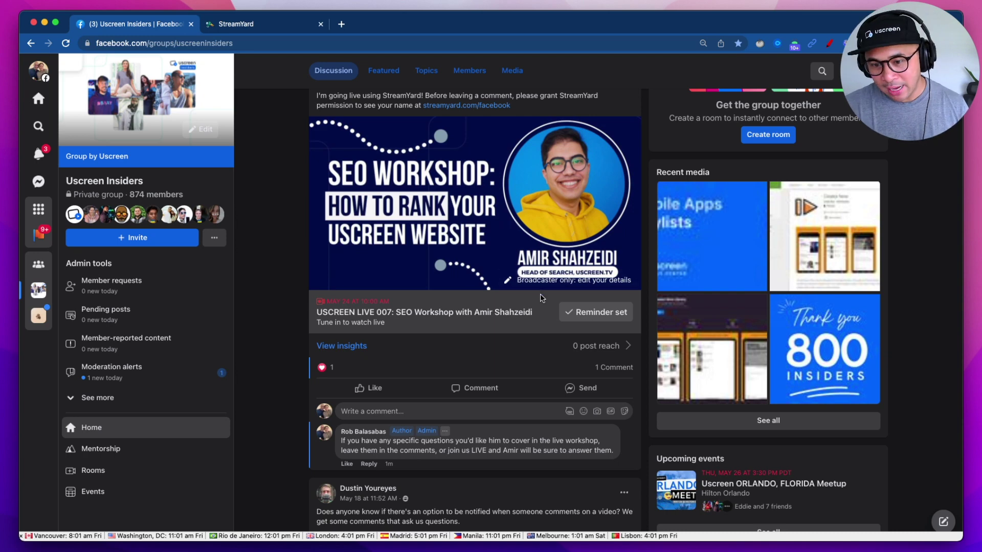
pyautogui.scroll(-3, 460, 358)
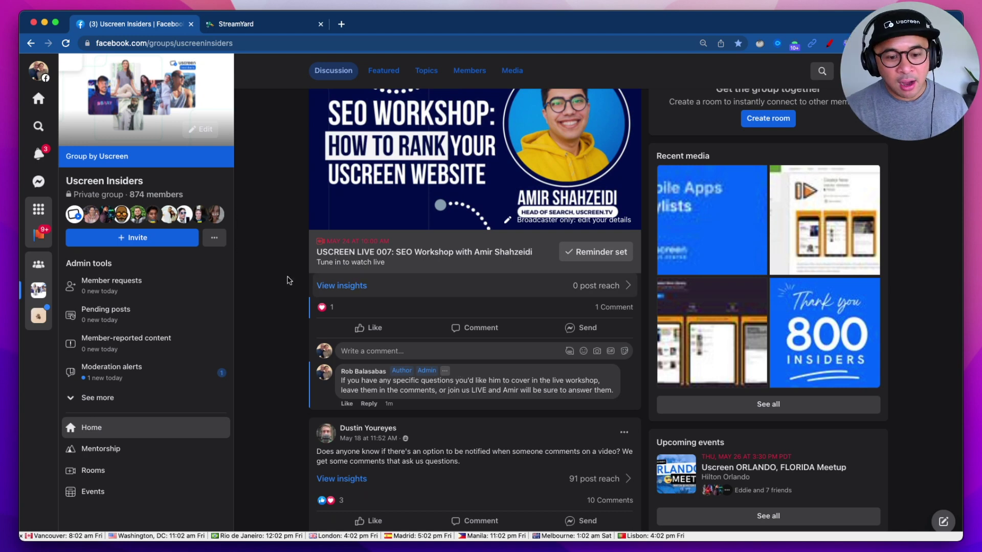
pyautogui.click(368, 328)
pyautogui.scroll(3, 501, 412)
pyautogui.scroll(1, 501, 413)
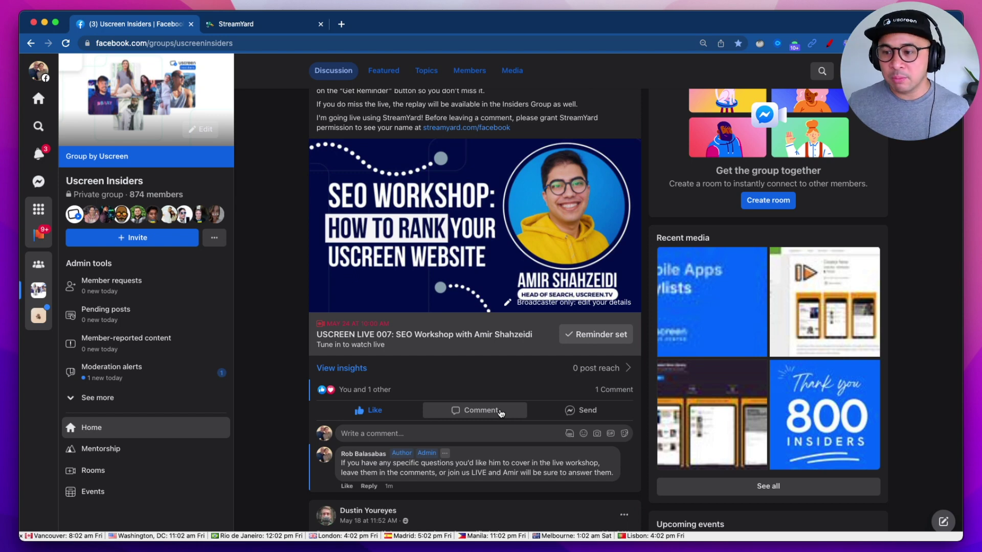
pyautogui.scroll(2, 492, 349)
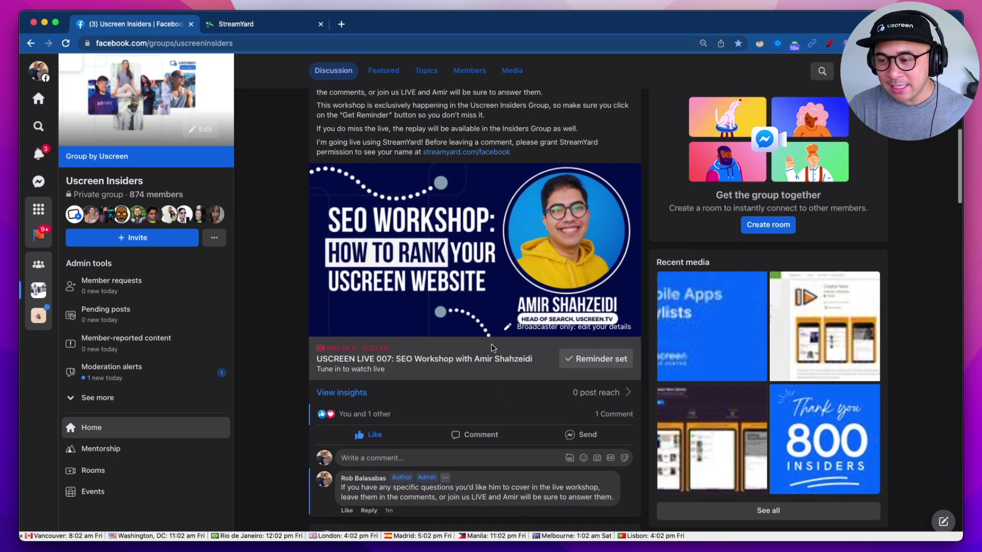